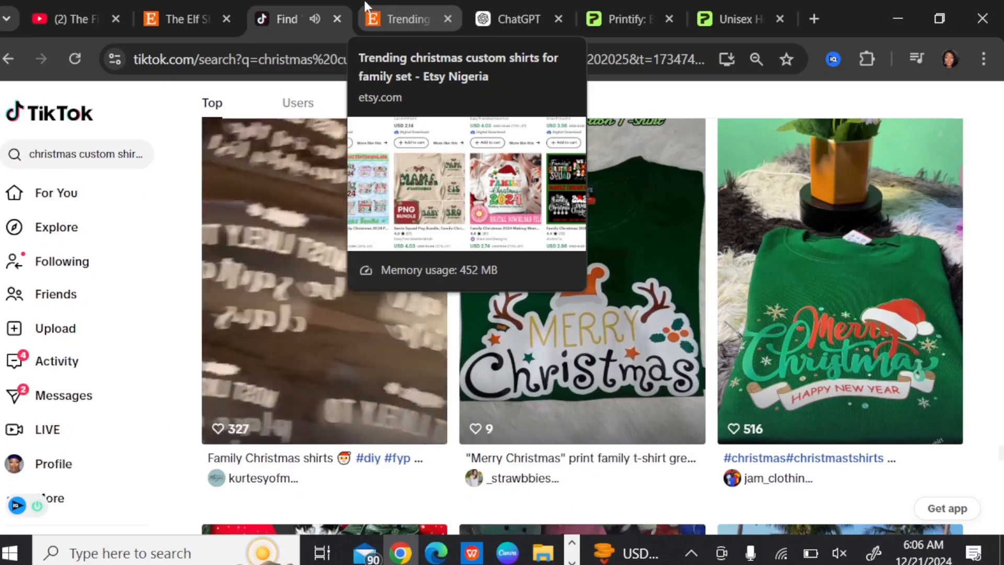
# Step: Switch to the Etsy search results and browse the trending Christmas custom family shirt listings for design ideas
pyautogui.click(391, 12)
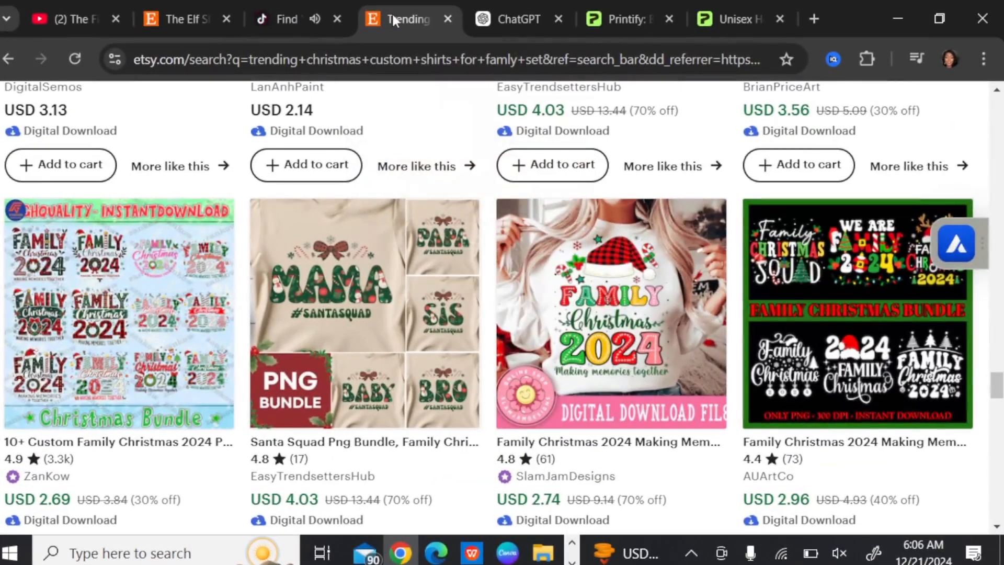
pyautogui.scroll(2, 423, 239)
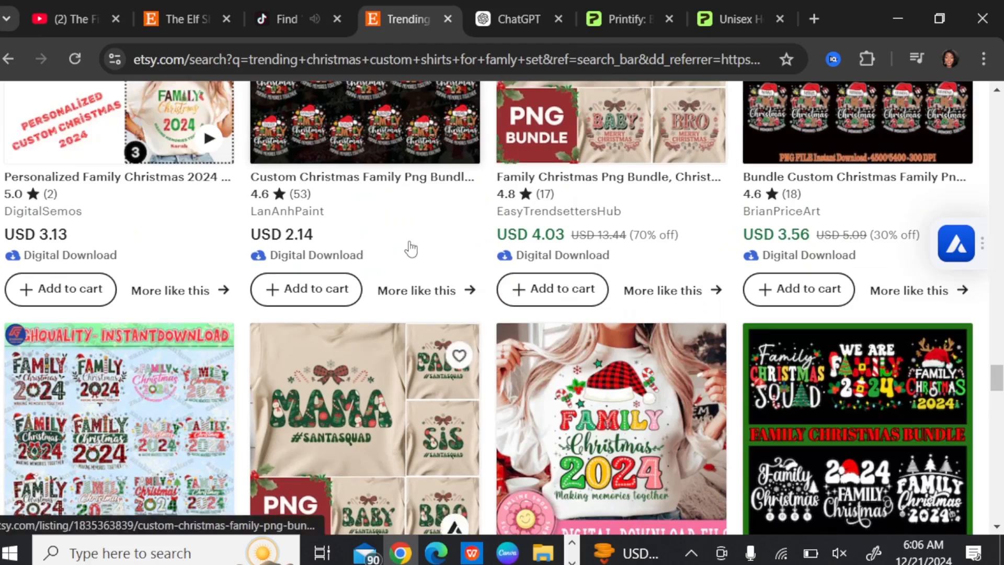
pyautogui.scroll(-13, 398, 261)
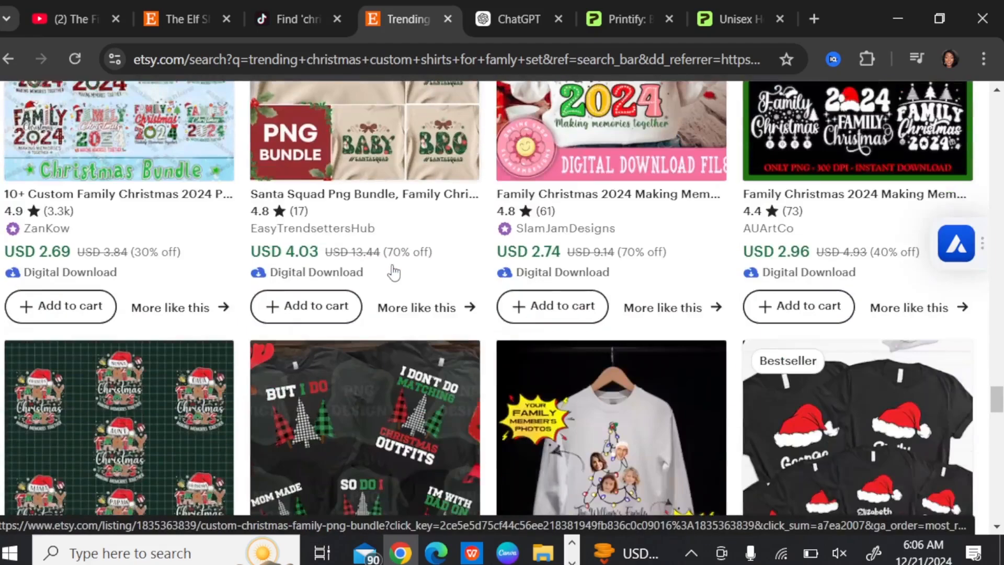
pyautogui.scroll(-1, 391, 271)
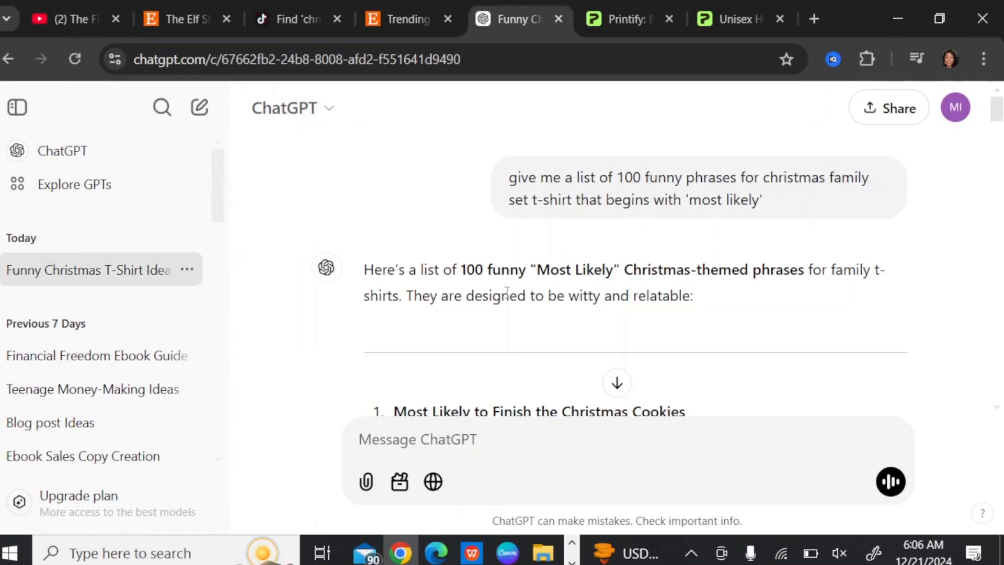
# Step: Review the ChatGPT conversation with the funny "most likely" Christmas phrases, down to the CSV file download link
pyautogui.scroll(-2, 507, 291)
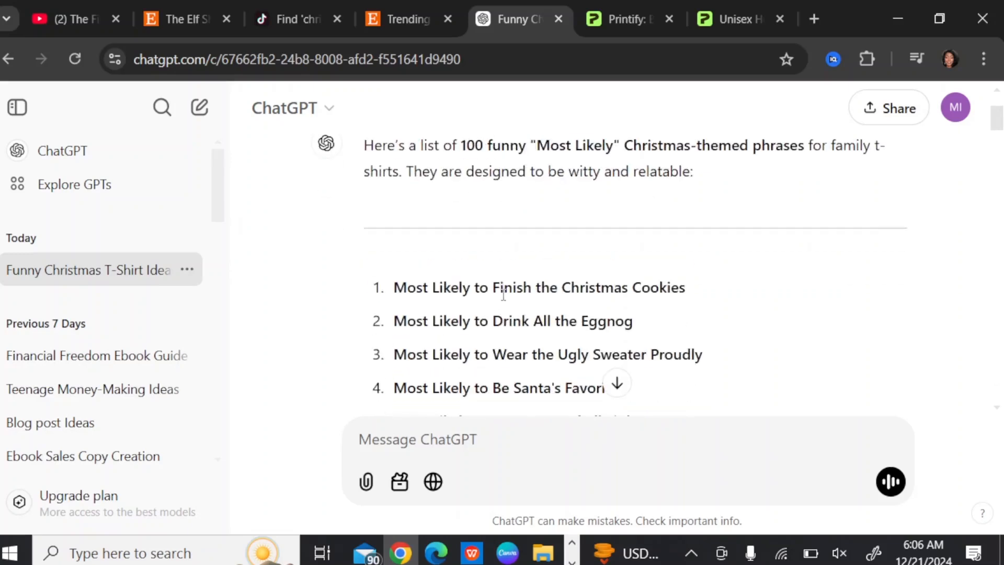
pyautogui.scroll(2, 510, 293)
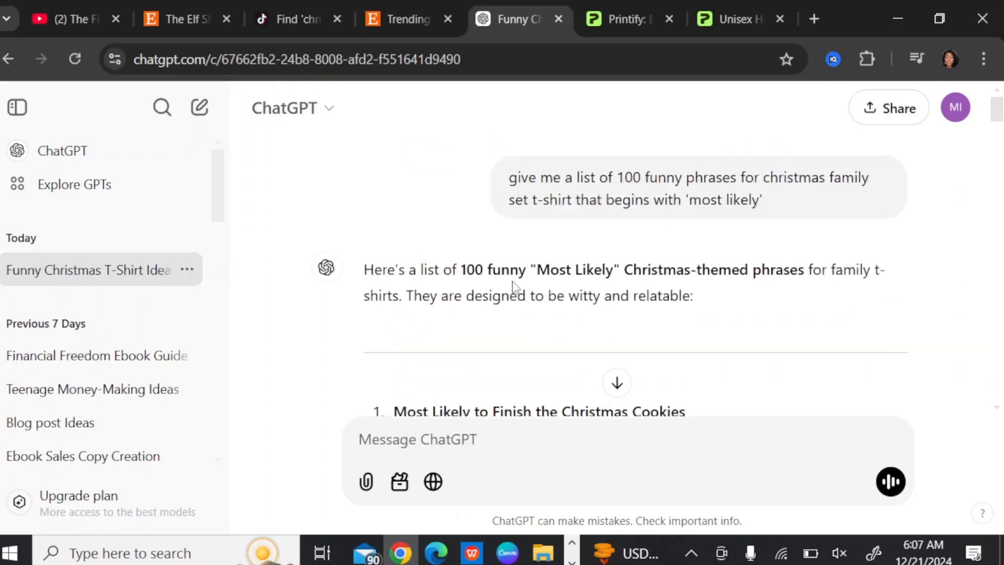
pyautogui.scroll(-12, 575, 242)
pyautogui.scroll(-20, 576, 256)
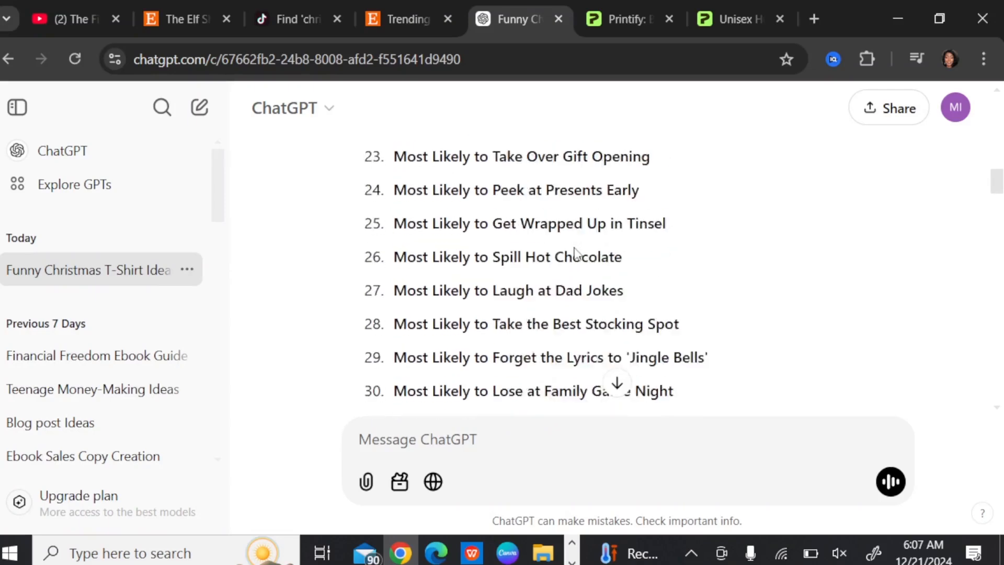
pyautogui.scroll(-2, 551, 294)
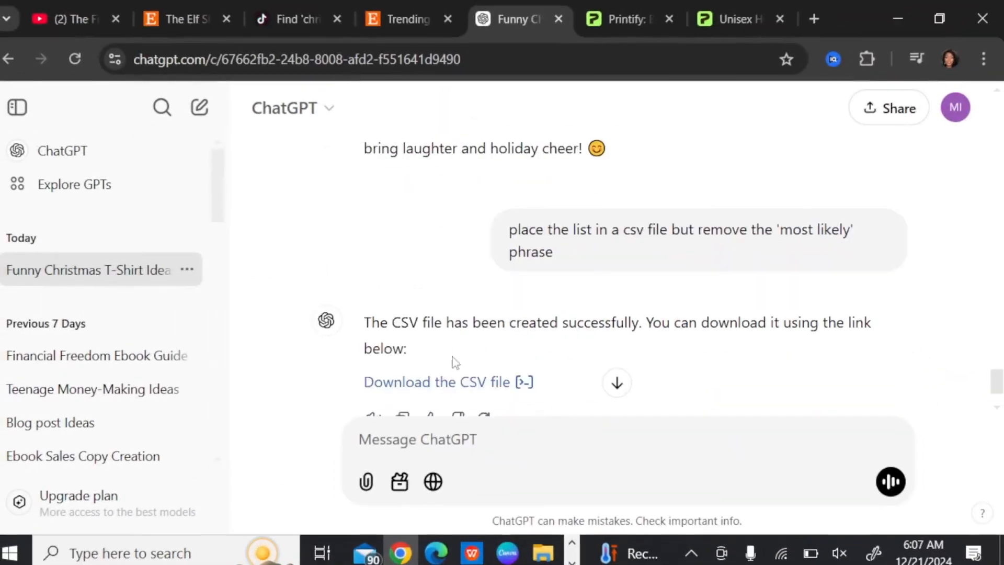
pyautogui.scroll(-2, 432, 373)
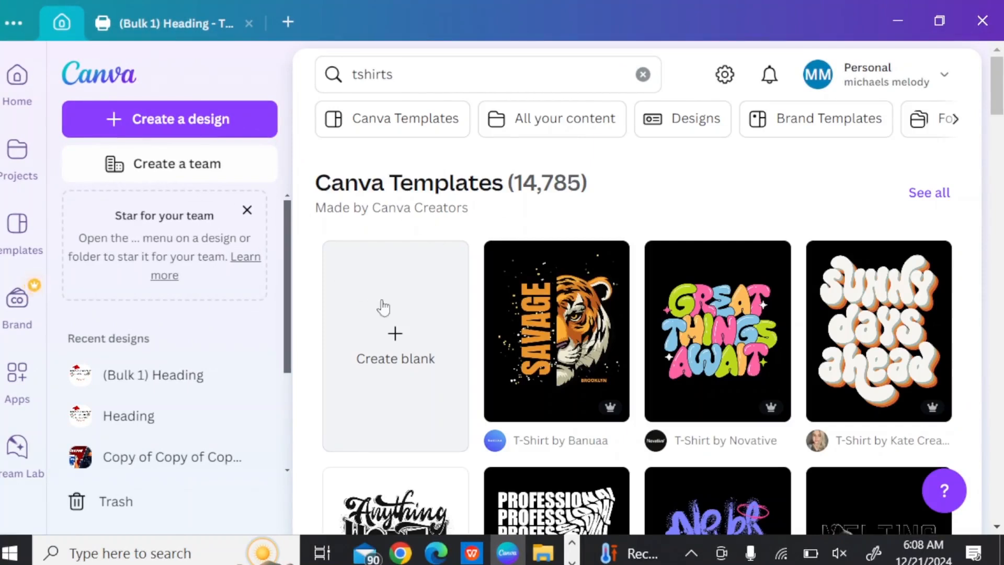
# Step: Create a blank T-shirt design in Canva and add a heading reading "MOST LIKELY"
pyautogui.click(404, 323)
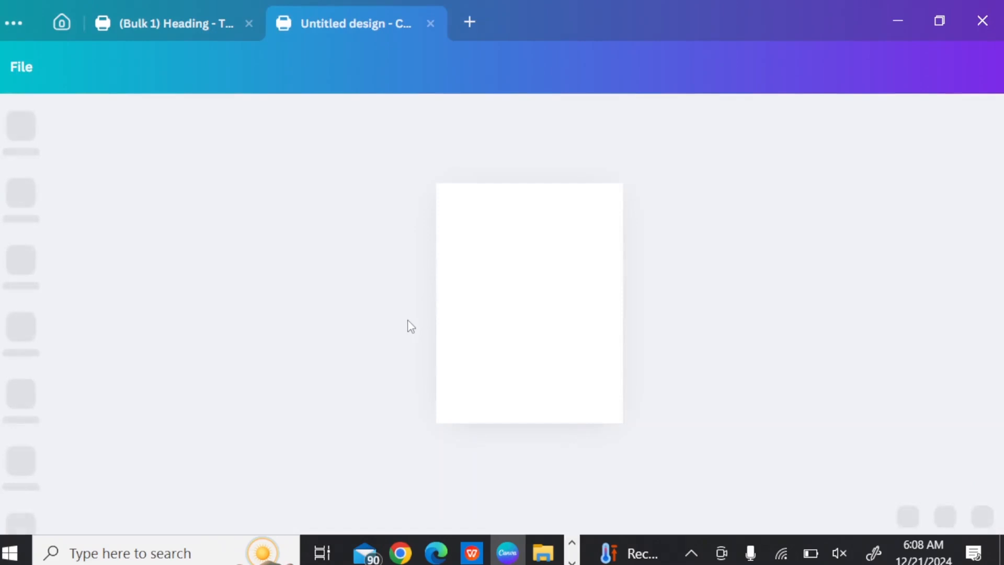
pyautogui.click(472, 553)
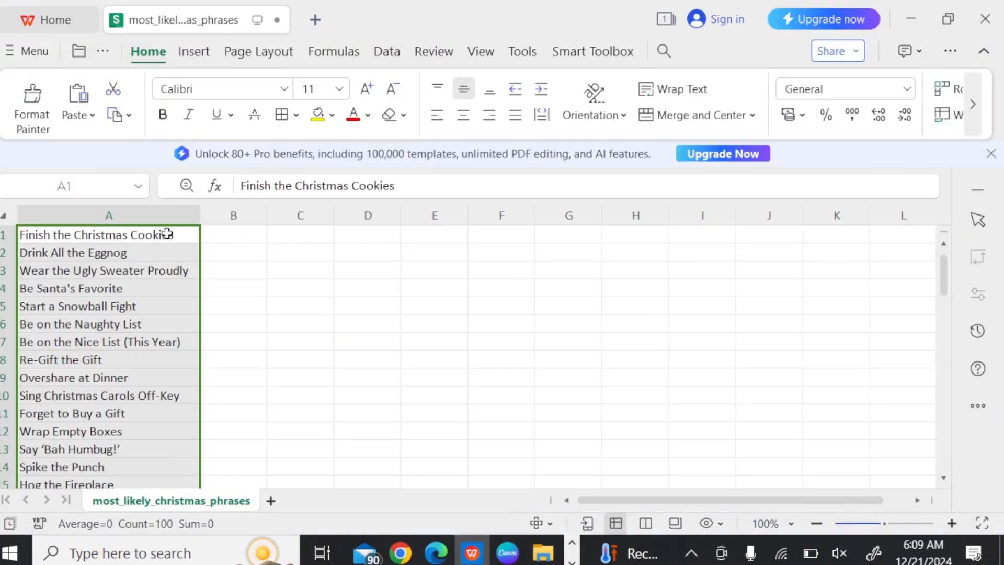
pyautogui.hotkey('alt', 'Tab')
pyautogui.click(25, 269)
pyautogui.click(167, 314)
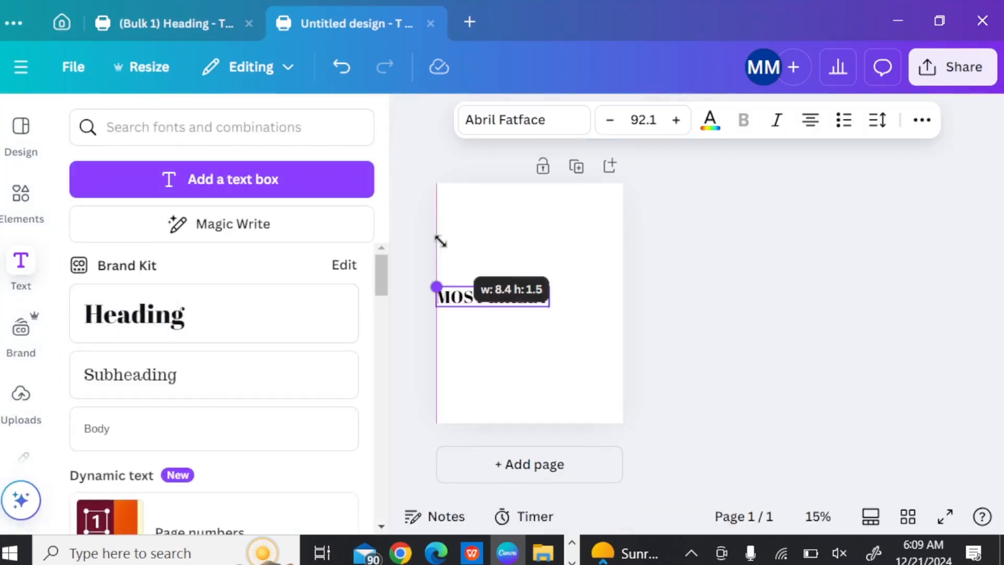
# Step: Enlarge the "MOST LIKELY" heading to font size 133 and centre it across the upper half of the page
pyautogui.moveTo(441, 242); pyautogui.dragTo(442, 243)
pyautogui.moveTo(508, 350); pyautogui.dragTo(545, 335)
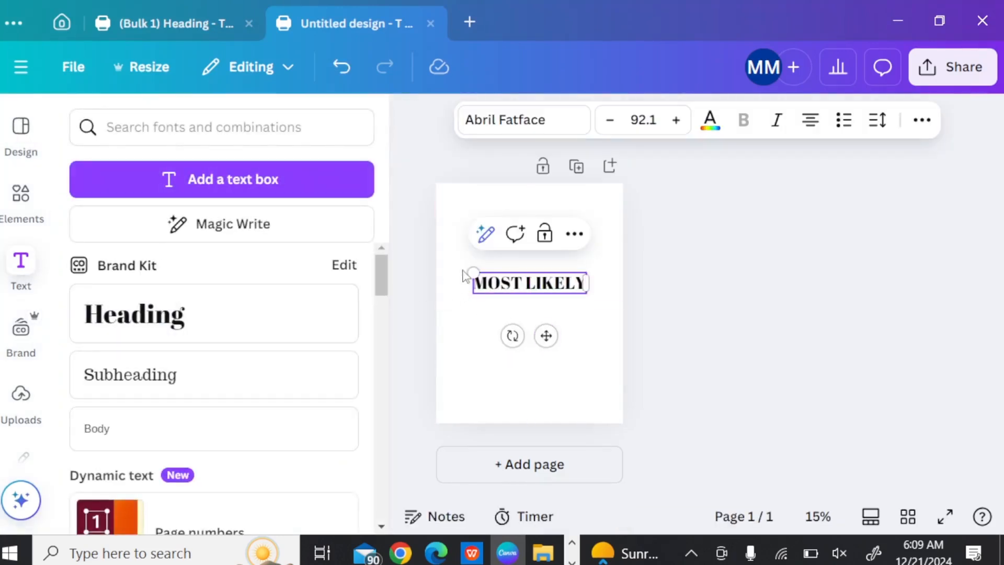
pyautogui.moveTo(466, 275); pyautogui.dragTo(423, 265)
pyautogui.moveTo(519, 331); pyautogui.dragTo(544, 332)
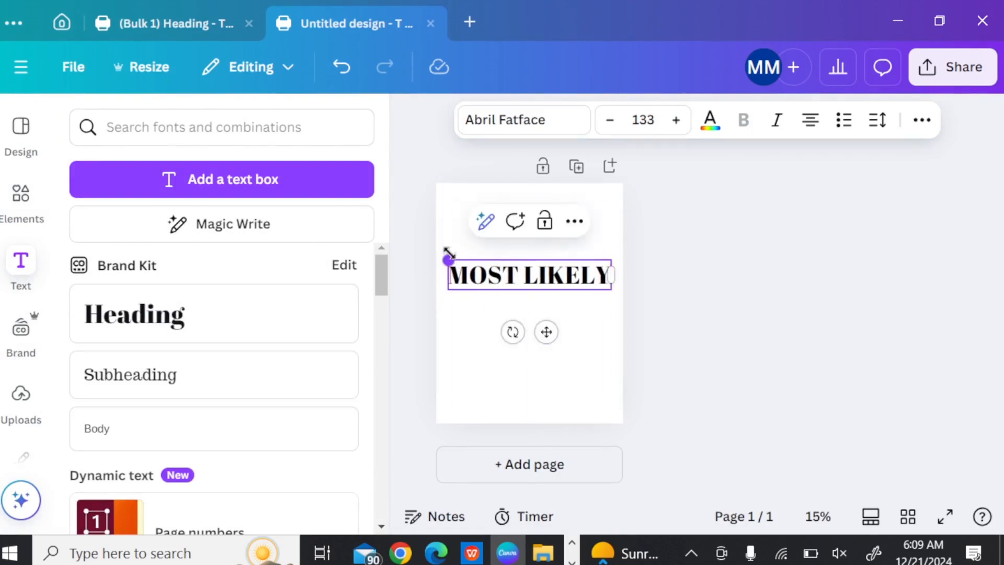
# Step: Change the font of the "MOST LIKELY" heading to Shrikhand
pyautogui.click(541, 120)
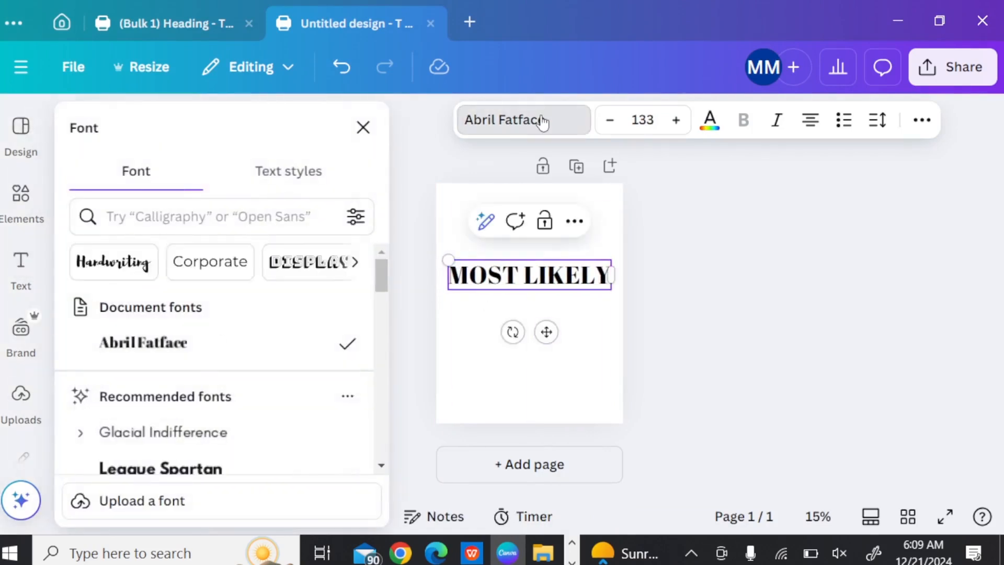
pyautogui.scroll(-10, 184, 396)
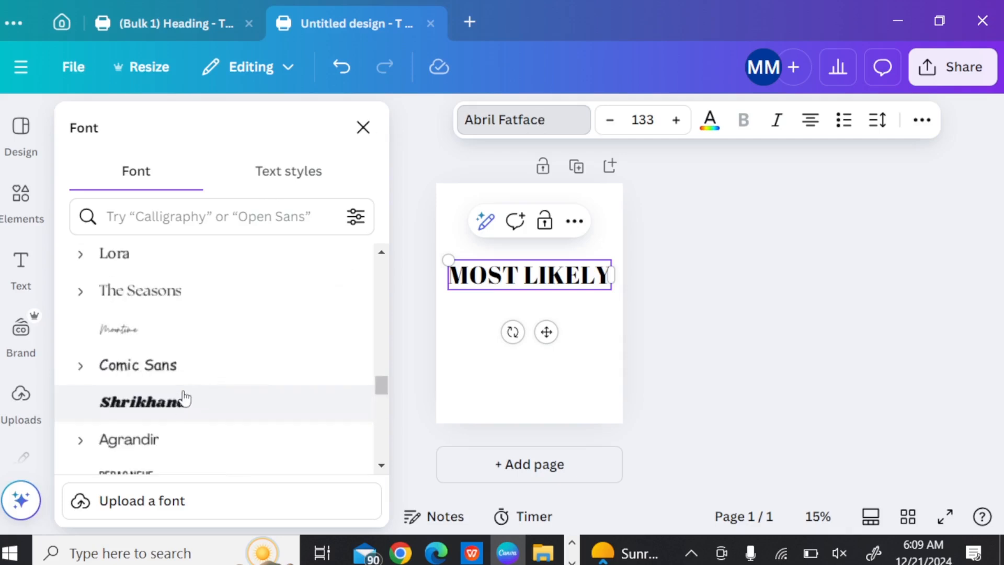
pyautogui.click(187, 399)
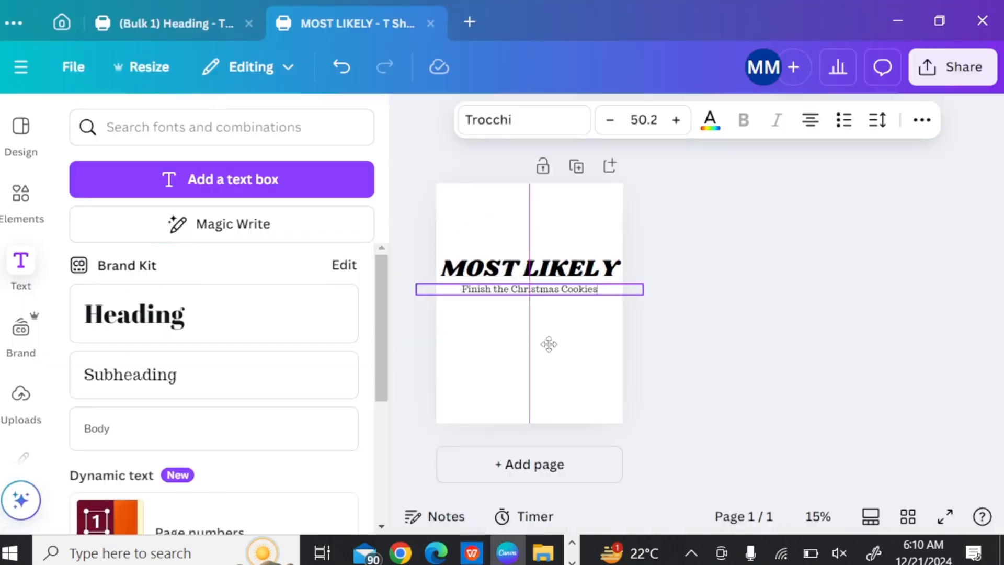
# Step: Centre the "Finish the Christmas Cookies" text under the heading and set it in Hangyaboly at size 97.9
pyautogui.moveTo(548, 343); pyautogui.dragTo(548, 341)
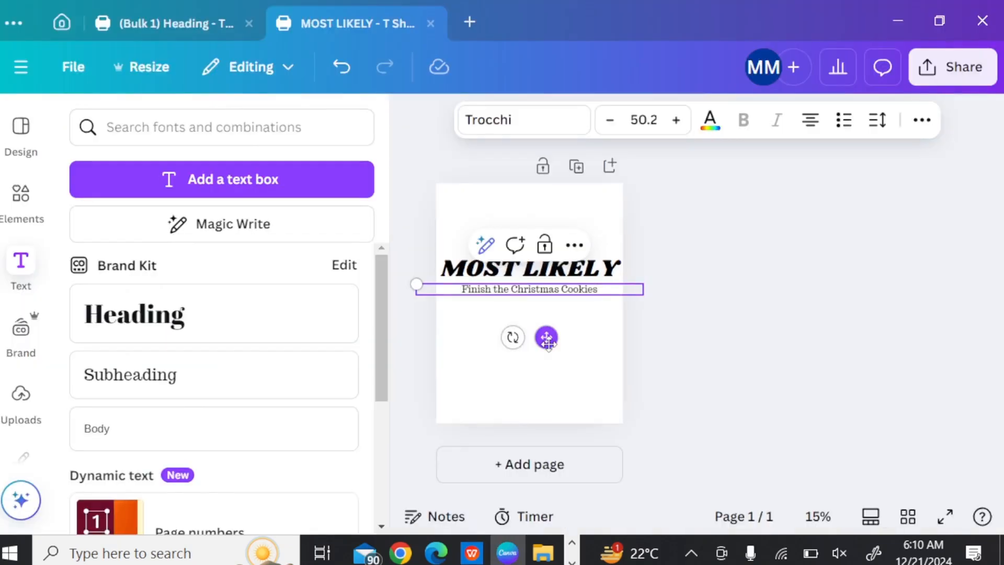
pyautogui.click(533, 123)
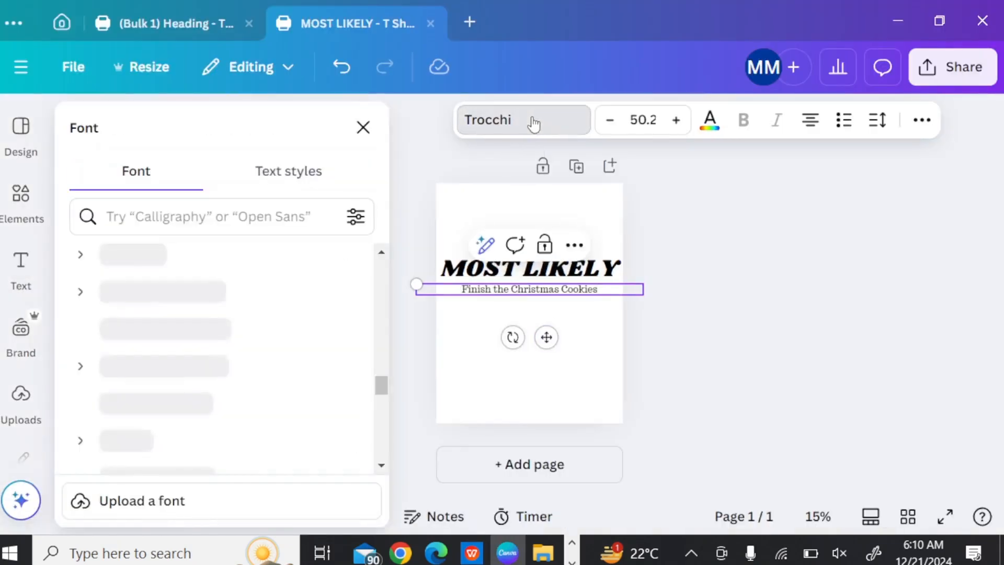
pyautogui.scroll(-5, 188, 363)
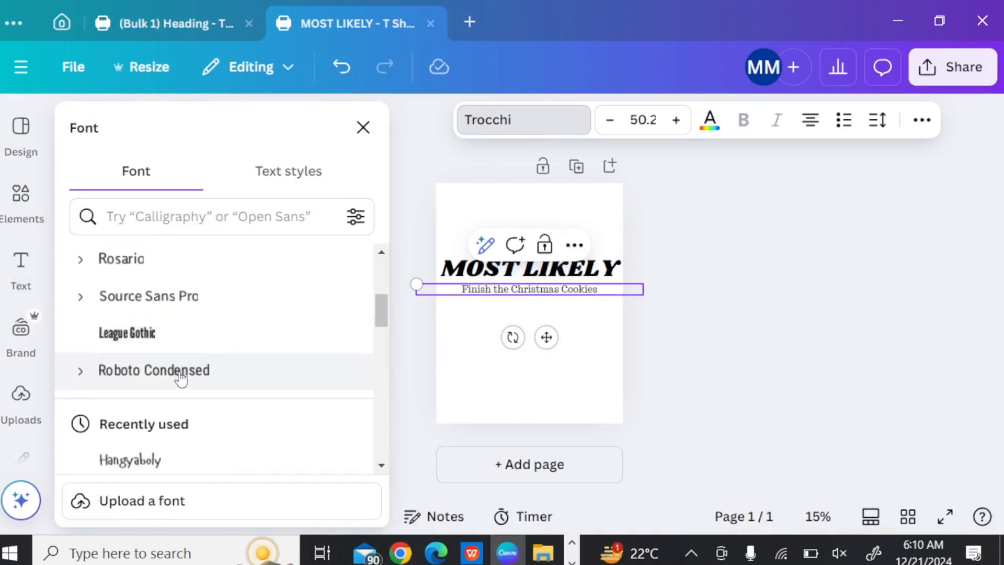
pyautogui.hotkey('ctrl', 'z')
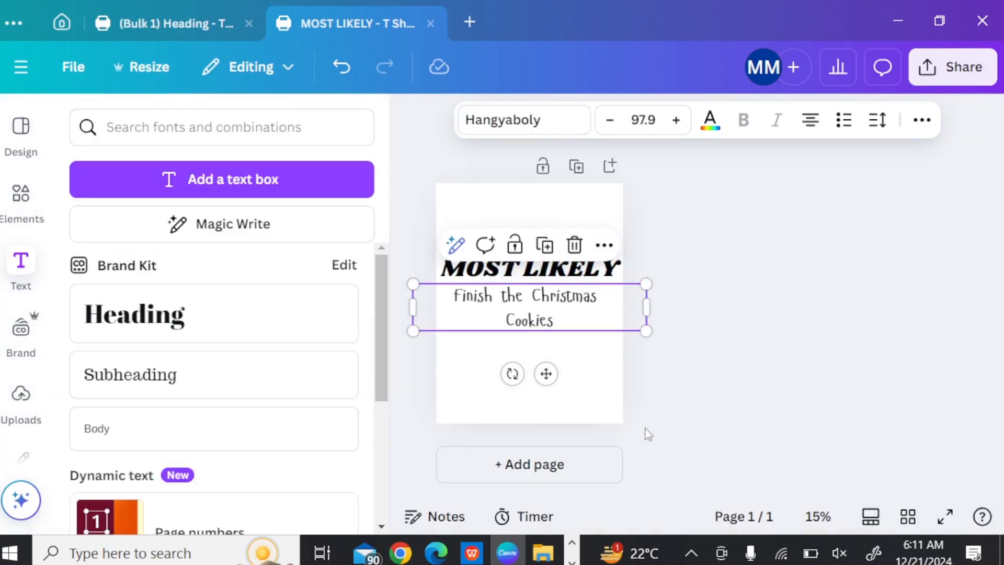
# Step: Search the graphics elements for "christmas", add the red Santa hat, and place it above the word MOST
pyautogui.click(37, 210)
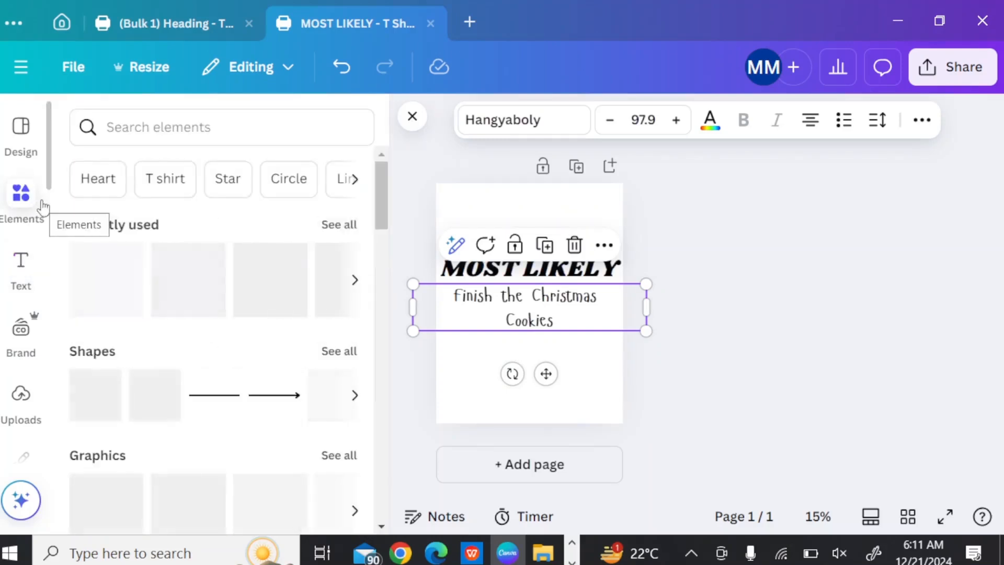
pyautogui.click(186, 140)
pyautogui.click(132, 214)
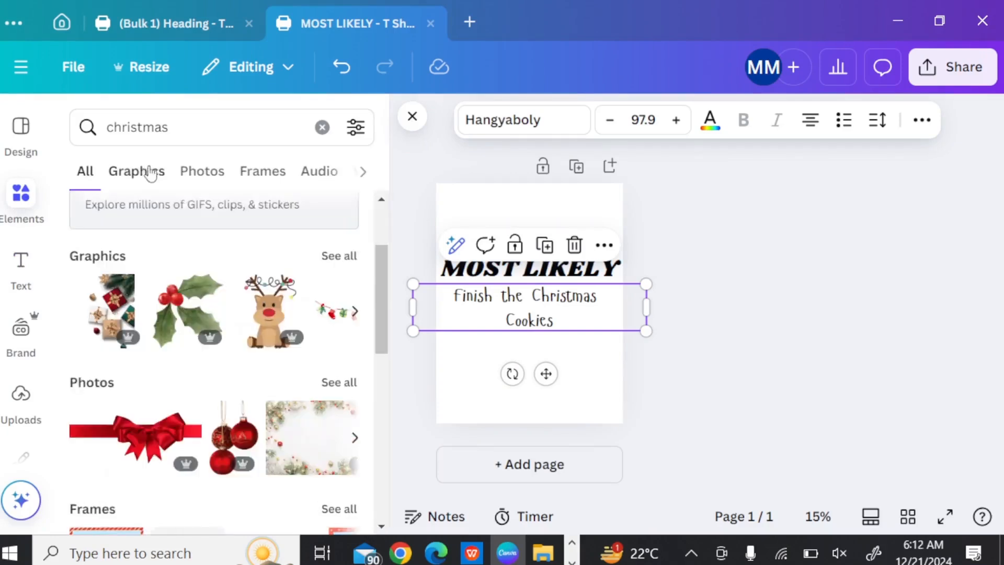
pyautogui.click(150, 172)
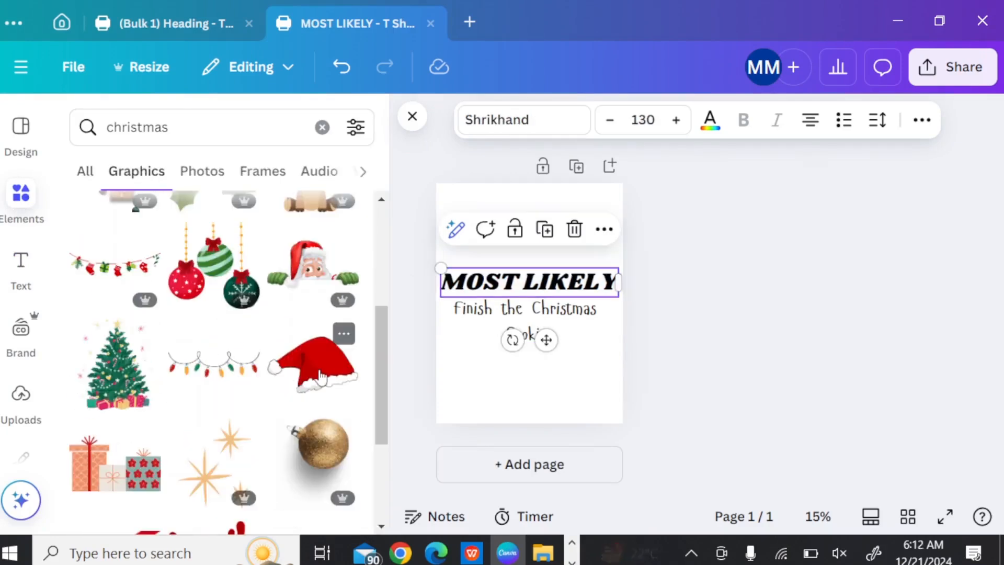
pyautogui.click(321, 376)
pyautogui.moveTo(531, 296); pyautogui.dragTo(531, 265)
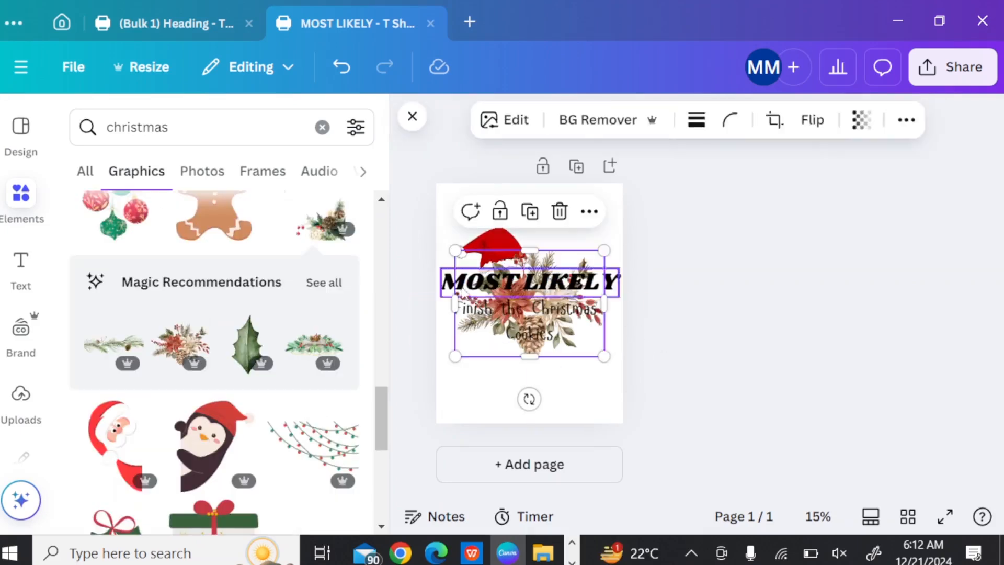
# Step: Shrink the poinsettia bouquet graphic and place it beside the Santa hat, above the word LIKELY
pyautogui.moveTo(604, 356); pyautogui.dragTo(554, 321)
pyautogui.moveTo(505, 286); pyautogui.dragTo(568, 248)
pyautogui.moveTo(618, 283); pyautogui.dragTo(586, 261)
pyautogui.moveTo(553, 236); pyautogui.dragTo(579, 250)
pyautogui.click(543, 372)
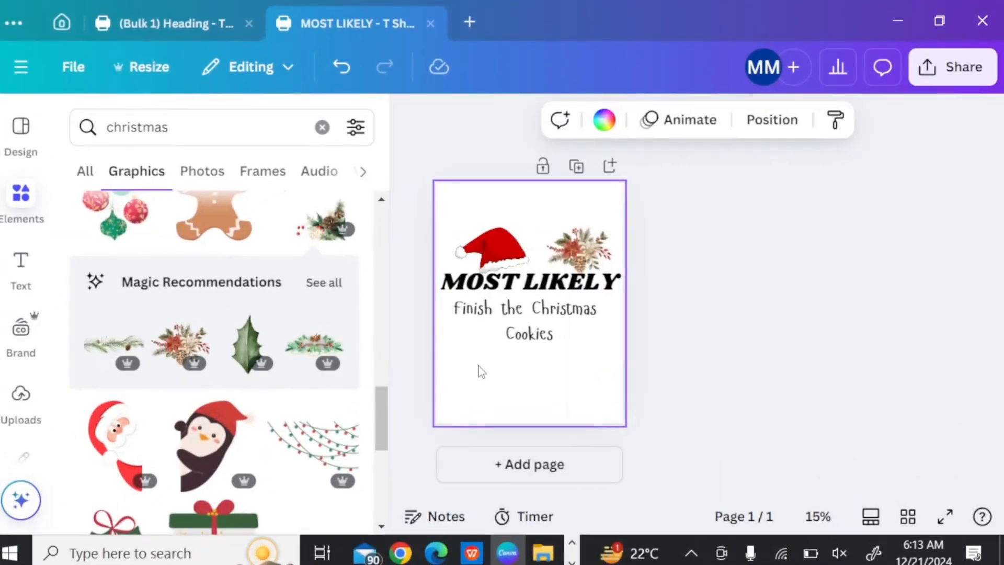
# Step: Find the Bulk create app and open its table for entering data manually
pyautogui.scroll(-4, 18, 355)
pyautogui.click(19, 352)
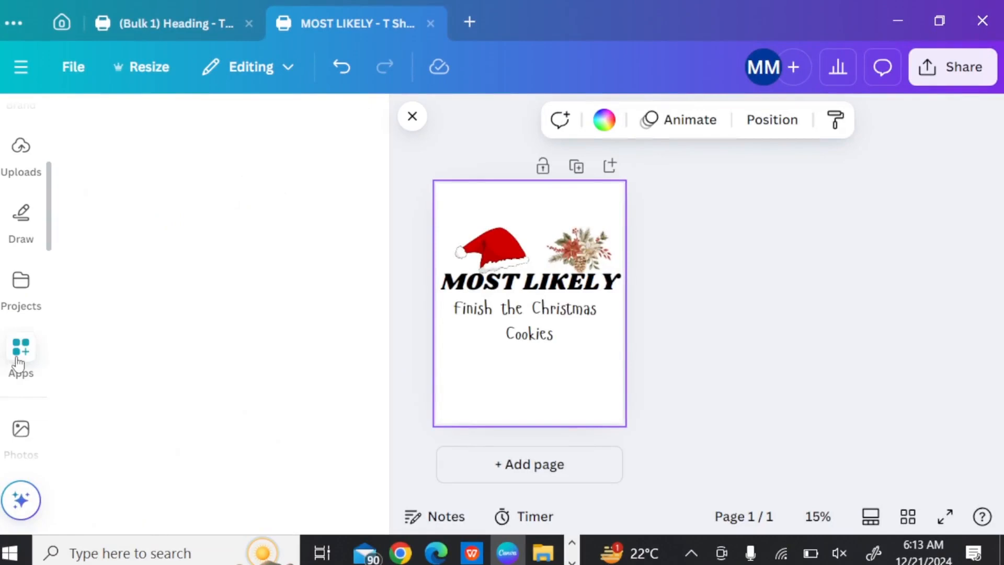
pyautogui.write('BUL')
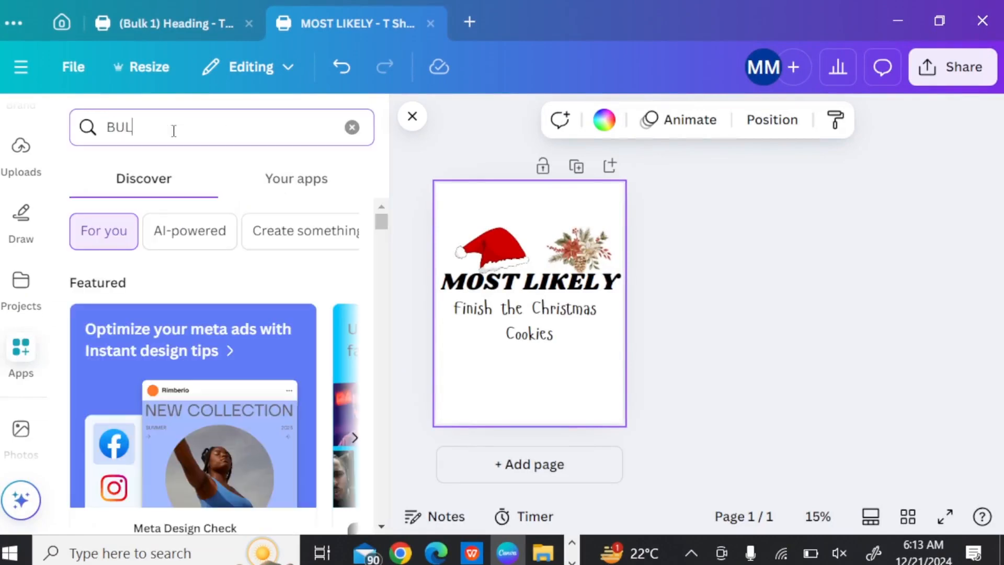
pyautogui.write('K CREA')
pyautogui.click(107, 201)
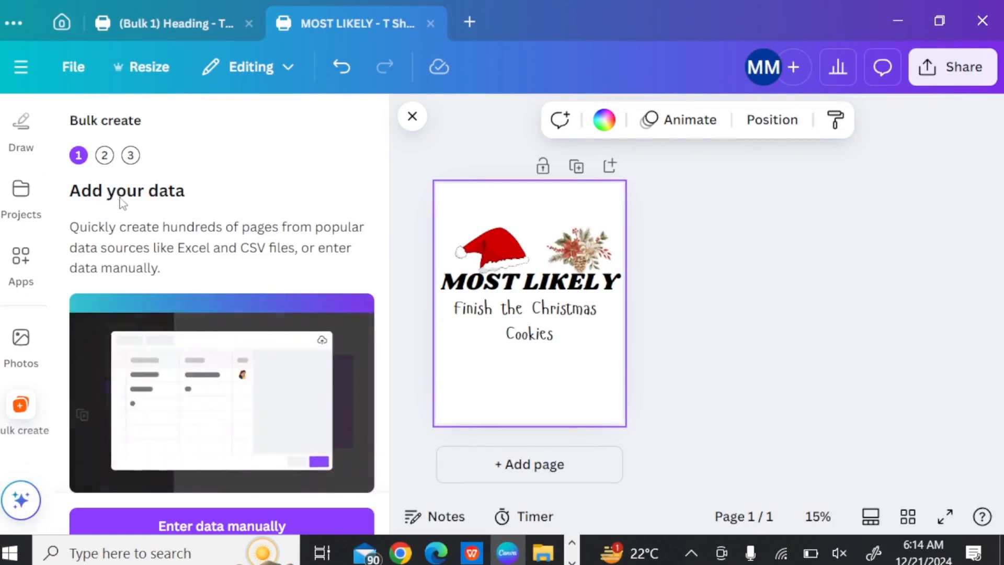
pyautogui.click(182, 526)
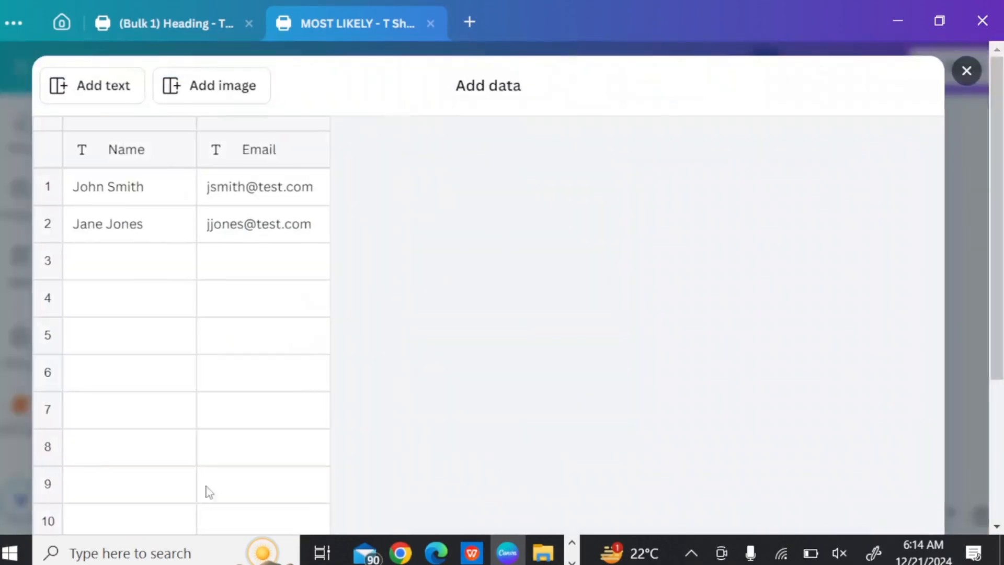
# Step: Delete the Email column from the bulk data table
pyautogui.click(257, 129)
pyautogui.rightClick(255, 149)
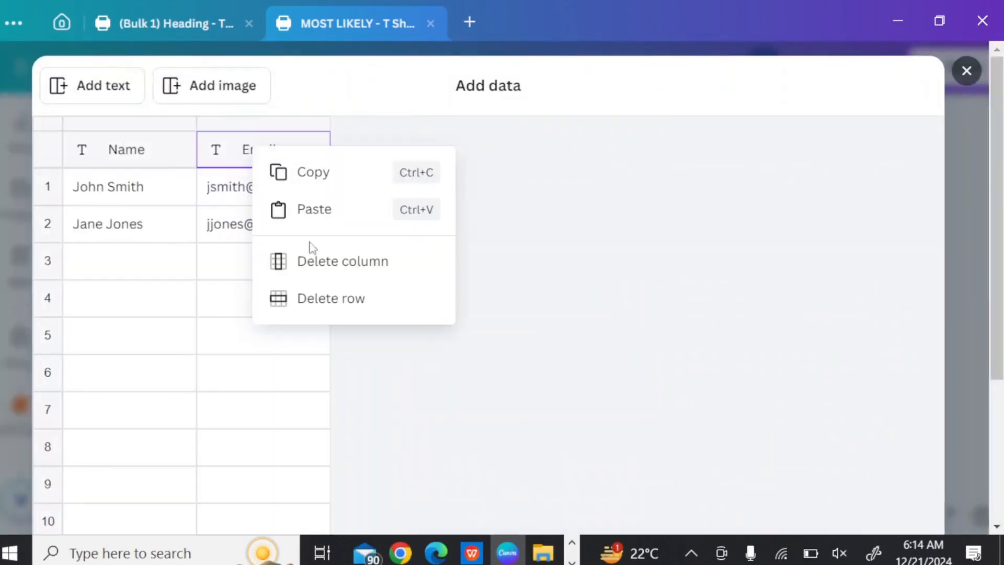
pyautogui.click(304, 260)
# Step: Copy all phrases in column A of the most_likely_christmas_phrases spreadsheet in WPS Office and paste them into Canva's Name column from row 1
pyautogui.click(140, 196)
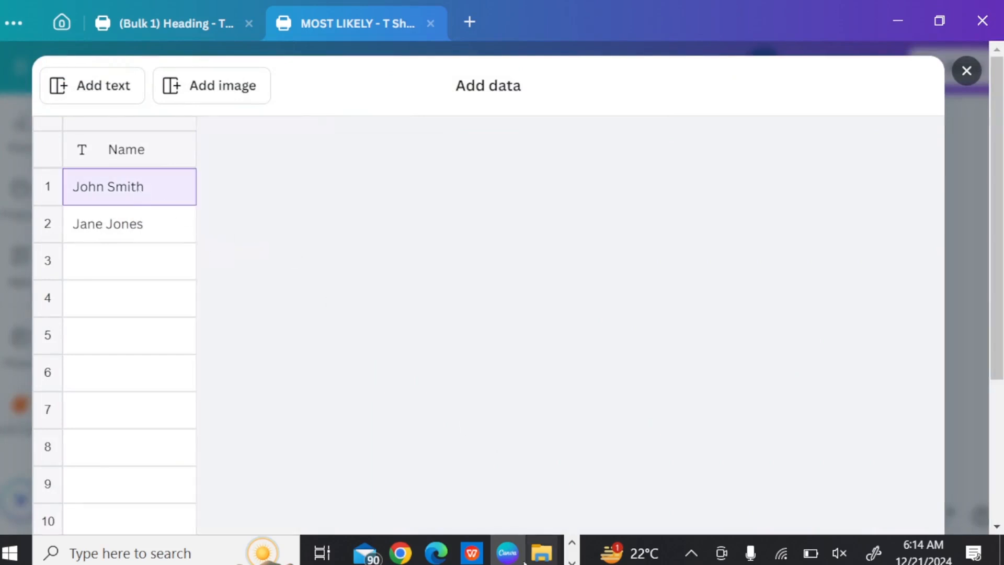
pyautogui.click(472, 553)
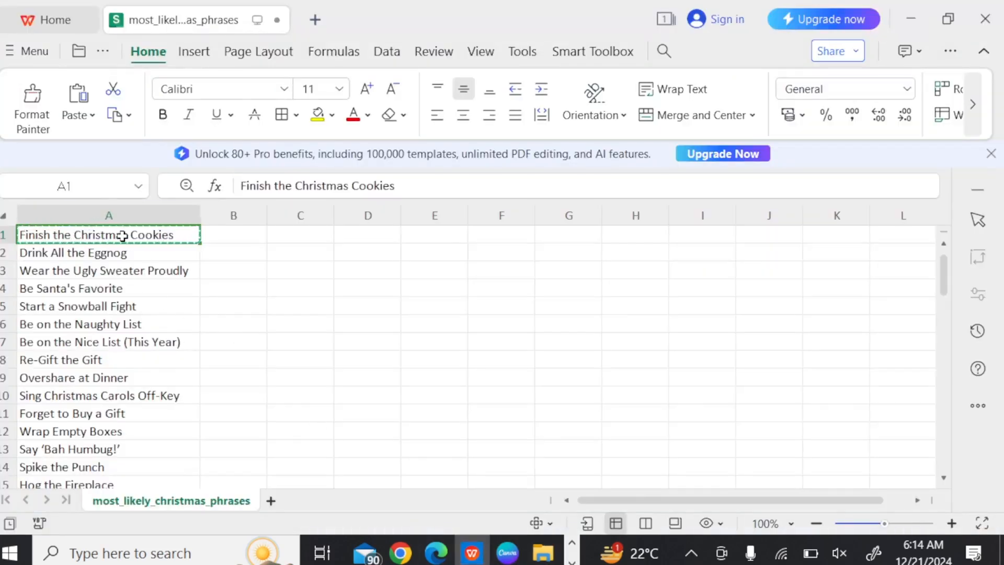
pyautogui.hotkey('ctrl', 'shift', 'Down')
pyautogui.hotkey('ctrl', 'c')
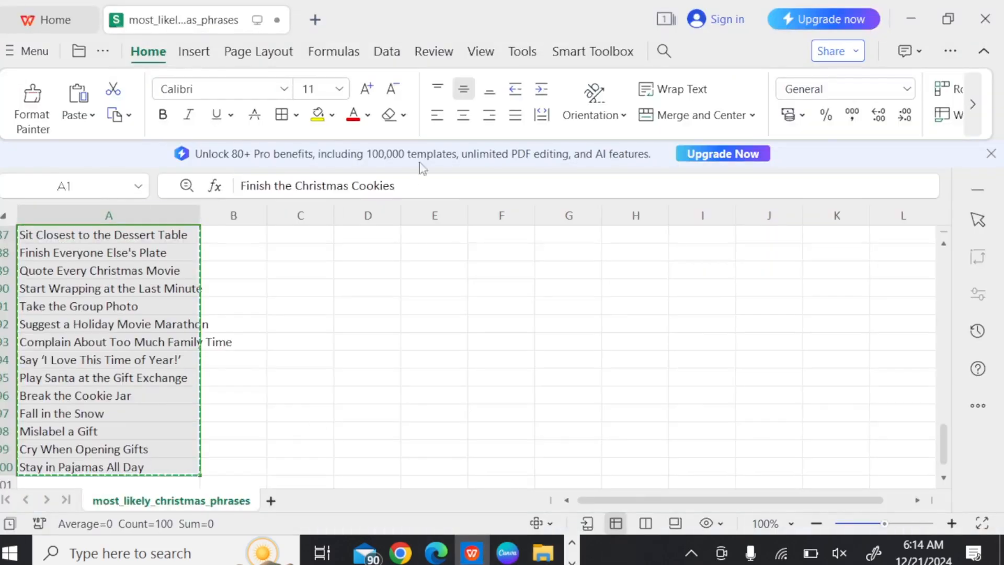
pyautogui.click(910, 19)
pyautogui.hotkey('ctrl', 'v')
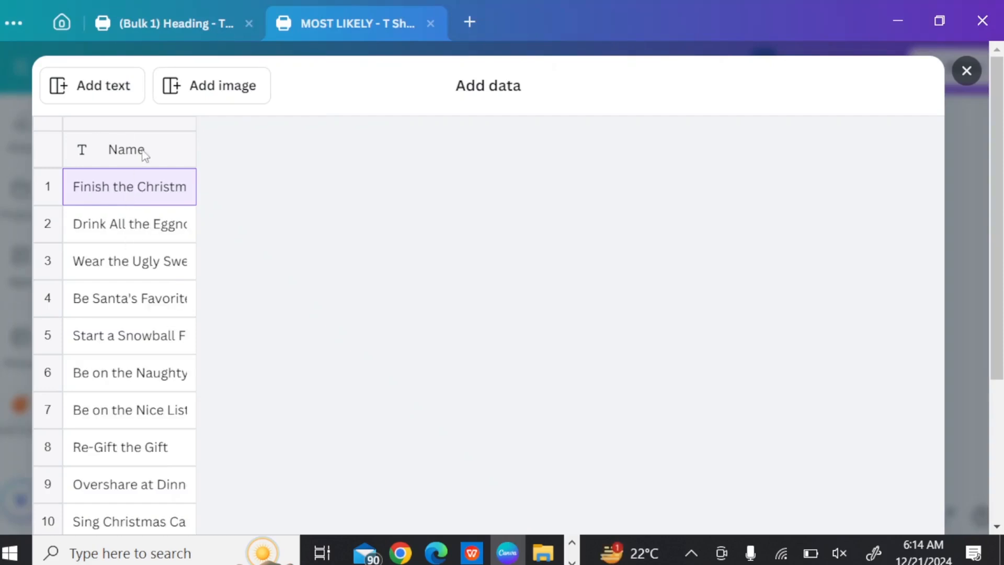
# Step: Rename the Name column of the bulk data table as Phrase and finish entering the data
pyautogui.click(153, 151)
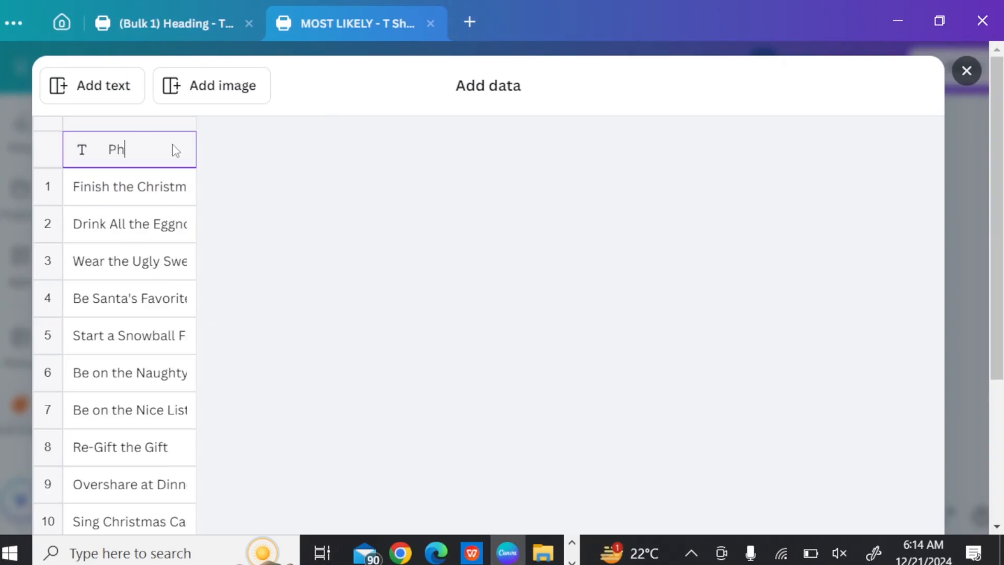
pyautogui.write('Phrase')
pyautogui.scroll(-15, 900, 486)
pyautogui.click(901, 486)
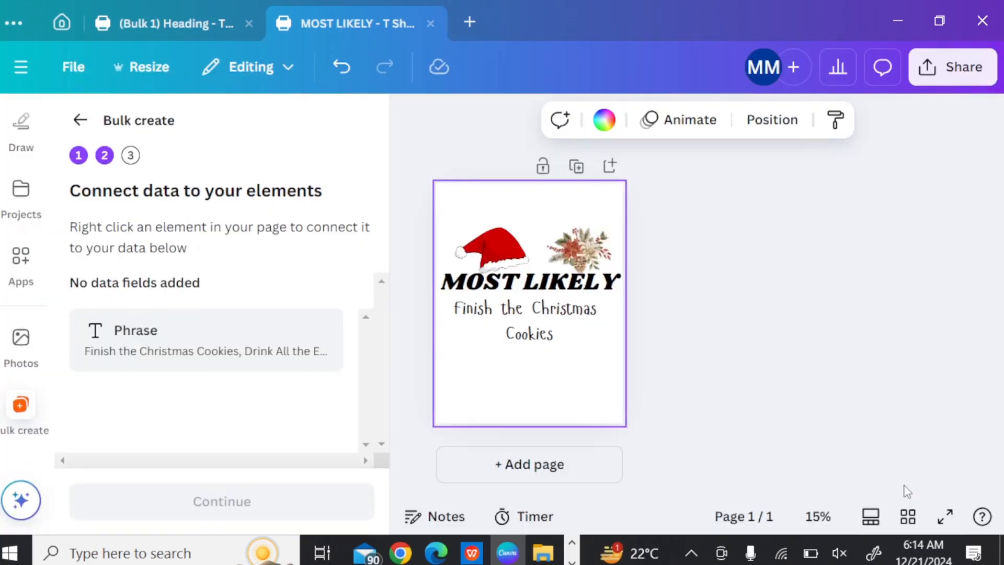
# Step: Connect the "Finish the Christmas Cookies" text below MOST LIKELY to the Phrase data field
pyautogui.rightClick(559, 314)
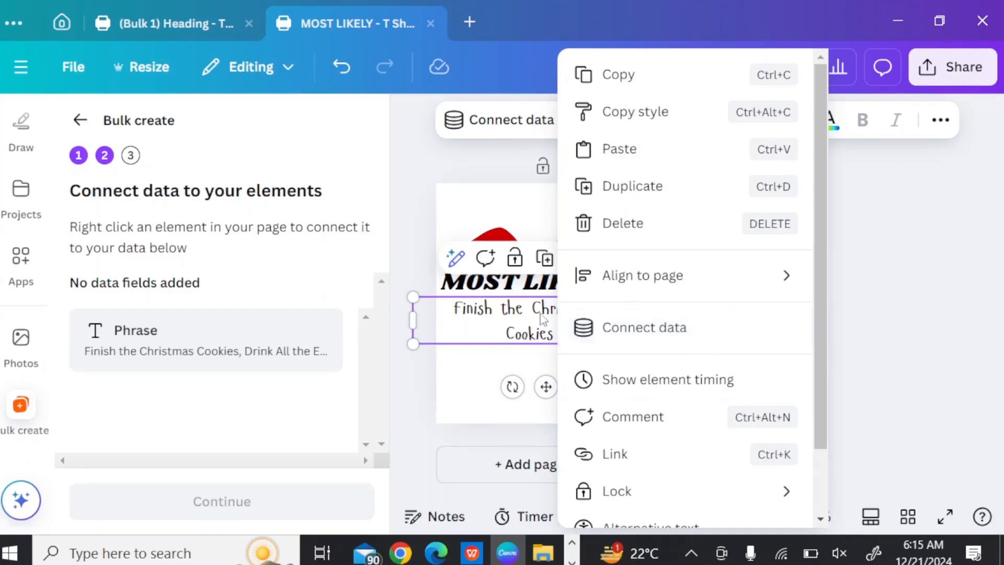
pyautogui.click(656, 330)
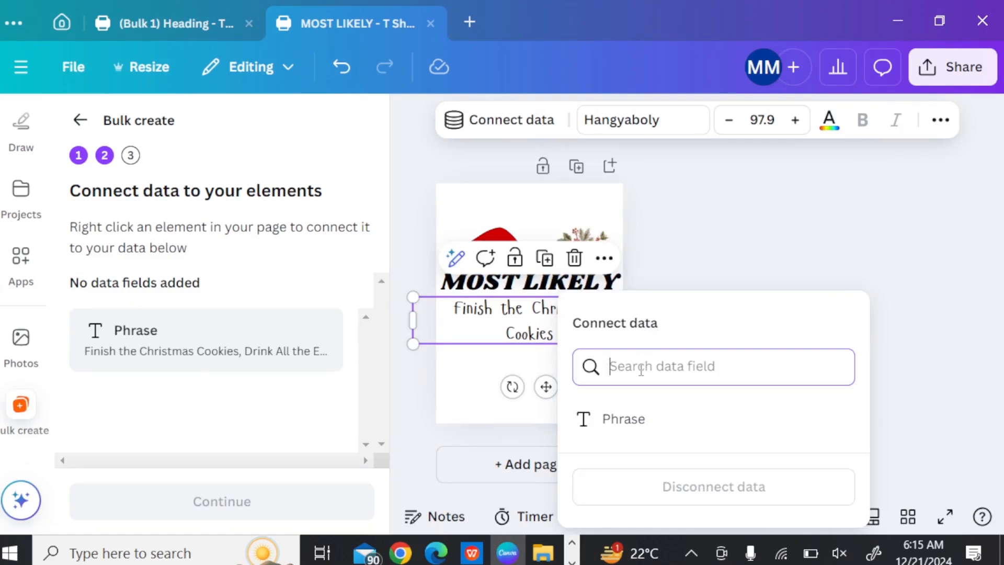
pyautogui.write('Ph')
pyautogui.click(623, 419)
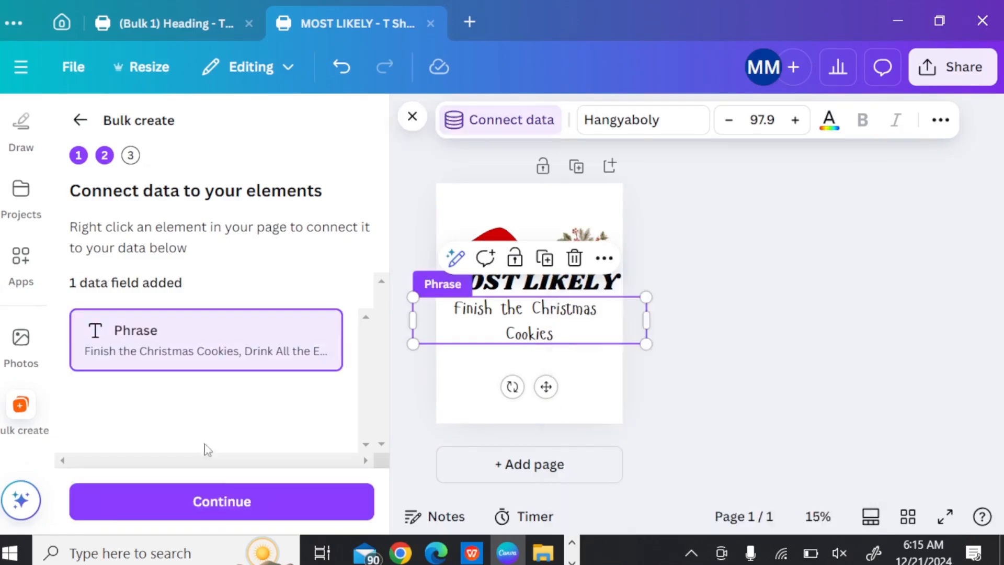
# Step: Exclude the first phrase, Finish the Christmas Cookies, from the data to apply and generate the 99 remaining designs
pyautogui.click(221, 501)
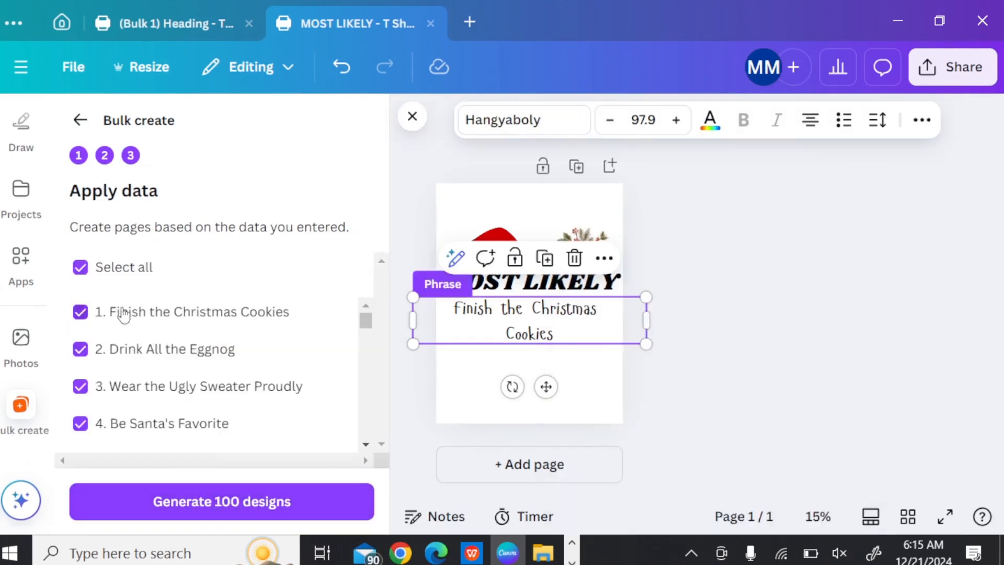
pyautogui.click(82, 316)
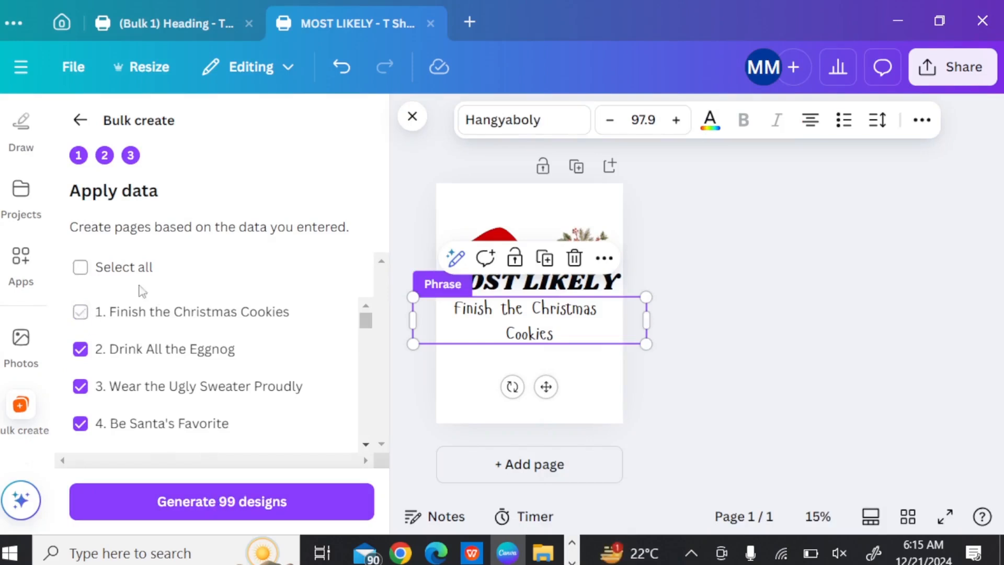
pyautogui.click(235, 510)
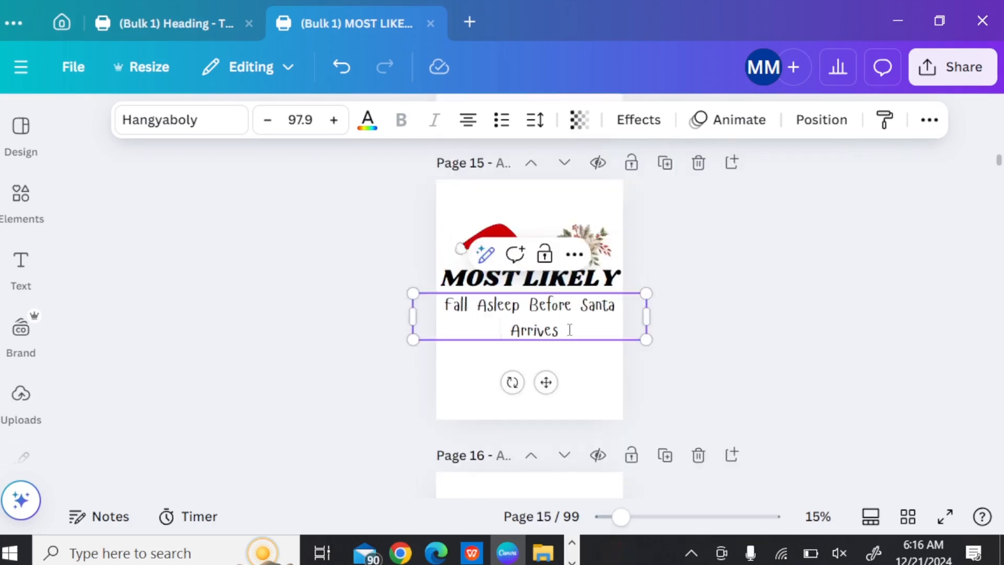
# Step: Download all 99 pages of the bulk design with a transparent background
pyautogui.click(941, 67)
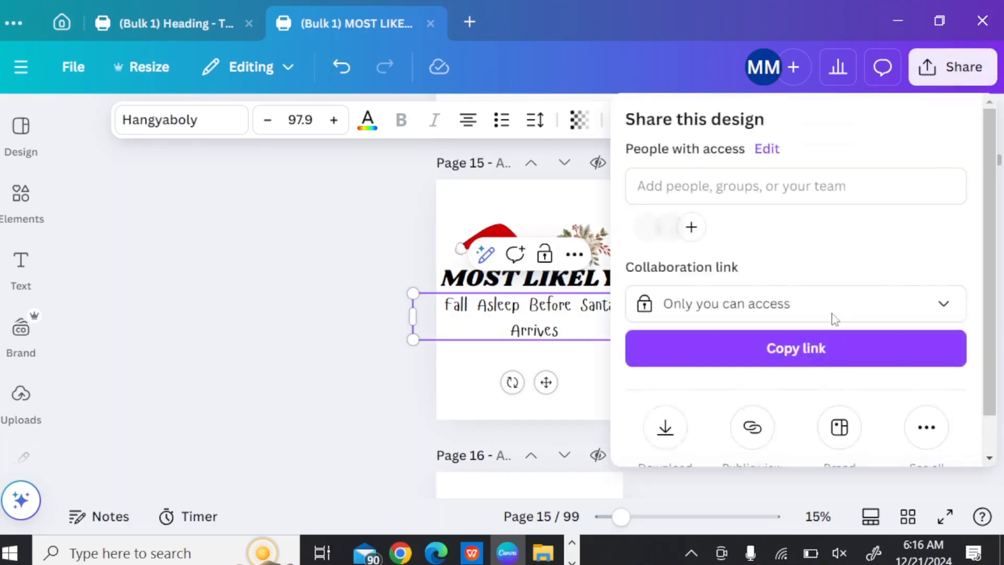
pyautogui.click(664, 426)
pyautogui.scroll(-3, 697, 284)
pyautogui.click(637, 265)
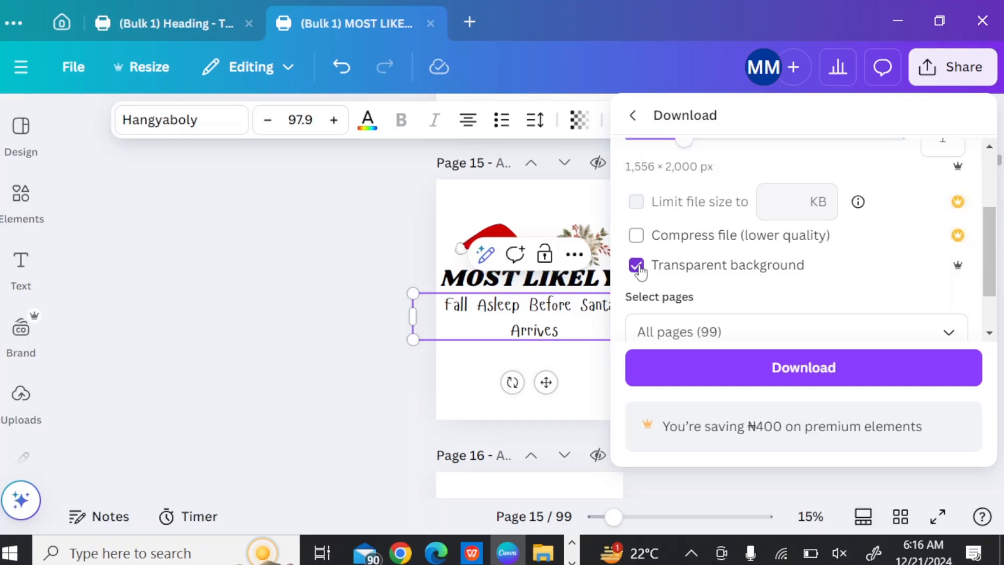
pyautogui.click(787, 375)
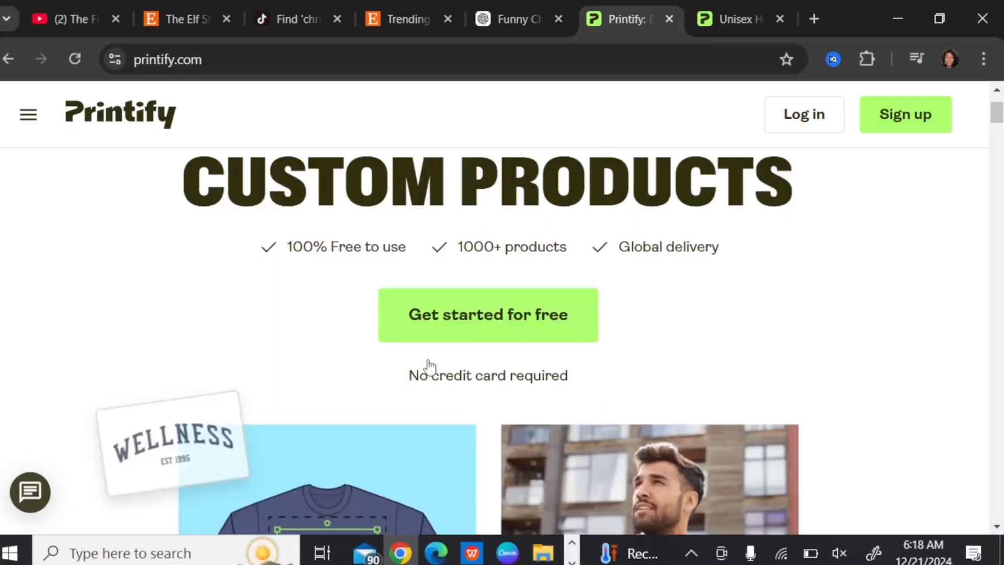
# Step: Switch to Printify in Chrome and open the T-shirts category of its product catalog
pyautogui.scroll(3, 425, 363)
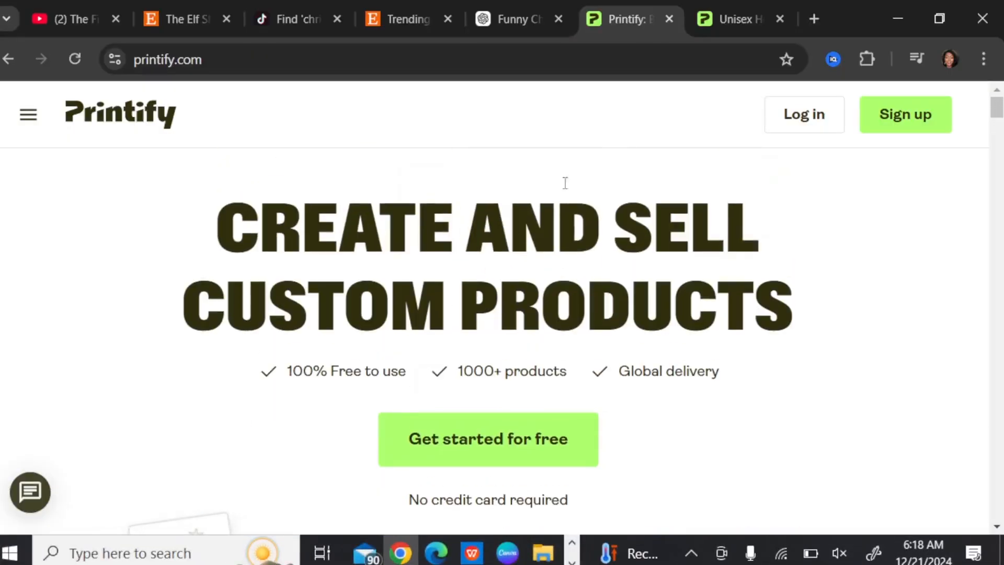
pyautogui.click(726, 16)
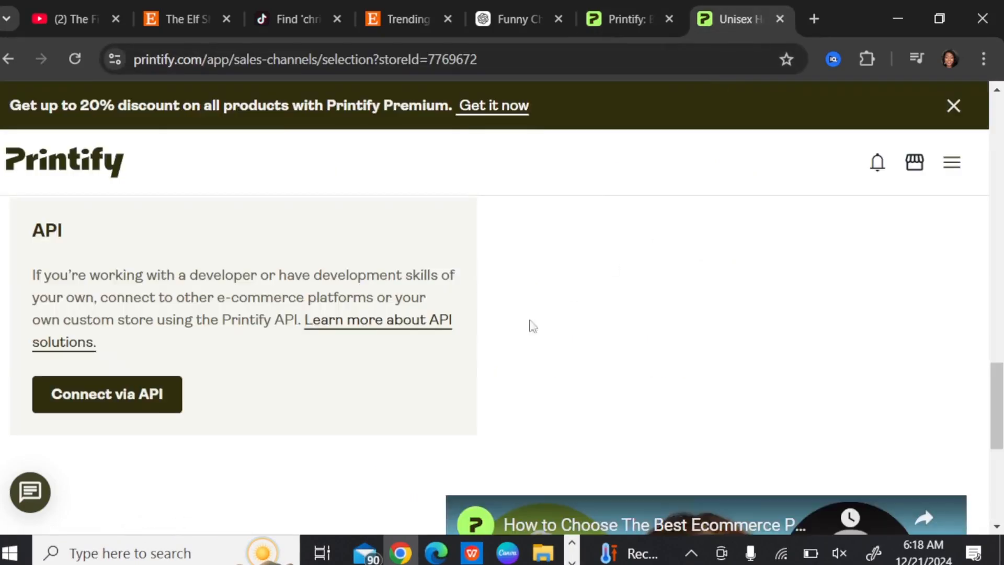
pyautogui.scroll(5, 399, 352)
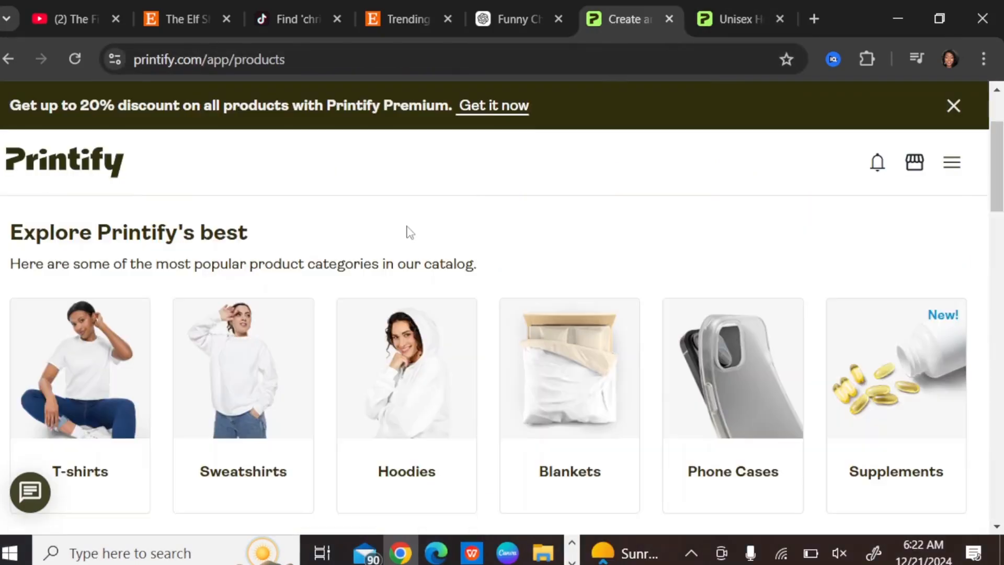
pyautogui.scroll(-2, 78, 366)
pyautogui.click(80, 337)
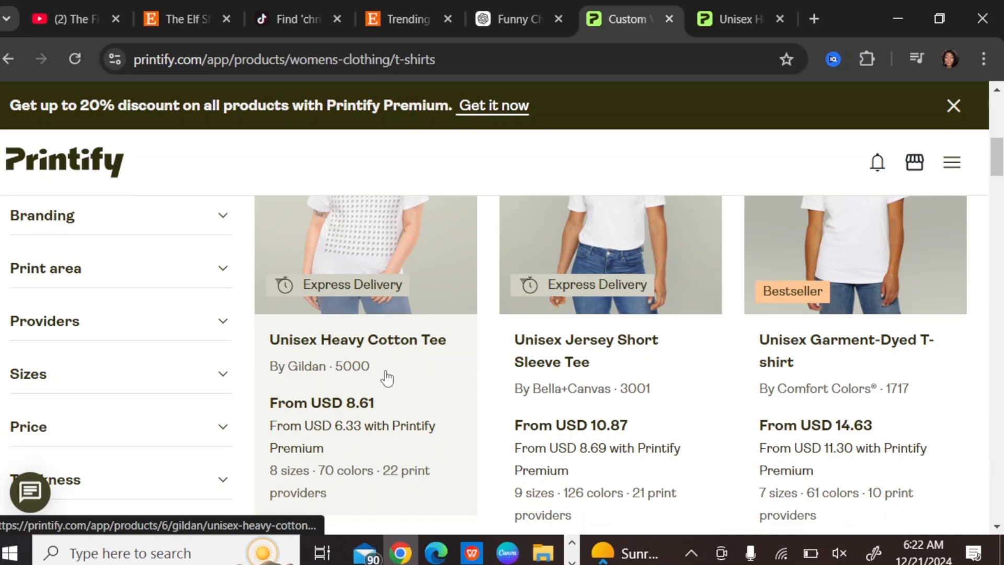
# Step: Open the product page of the Unisex Heavy Cotton Tee by Gildan, model 5000
pyautogui.scroll(-1, 494, 377)
pyautogui.scroll(4, 471, 377)
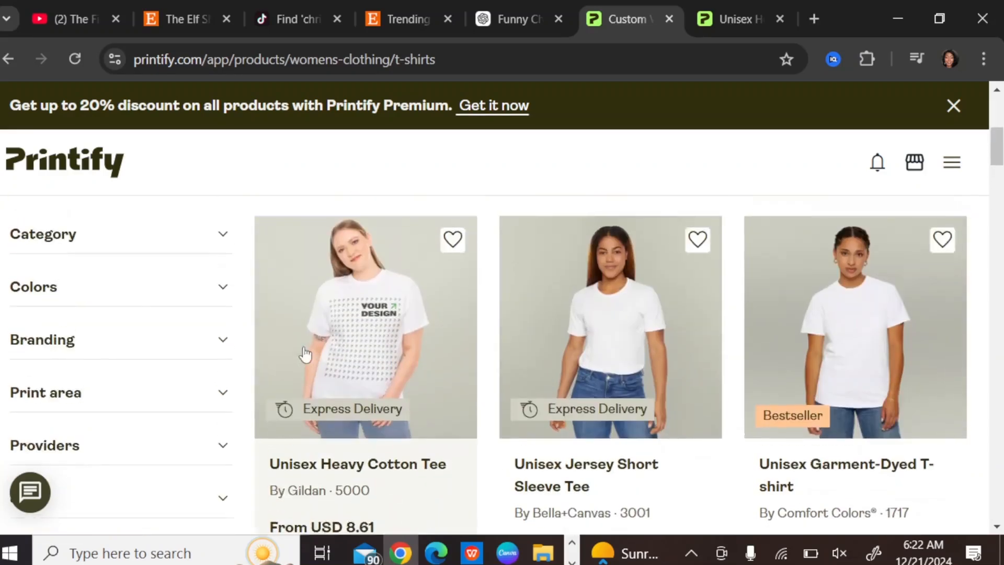
pyautogui.click(317, 472)
# Step: Choose the print provider manually and start designing the tee with Monster Digital
pyautogui.scroll(-2, 255, 369)
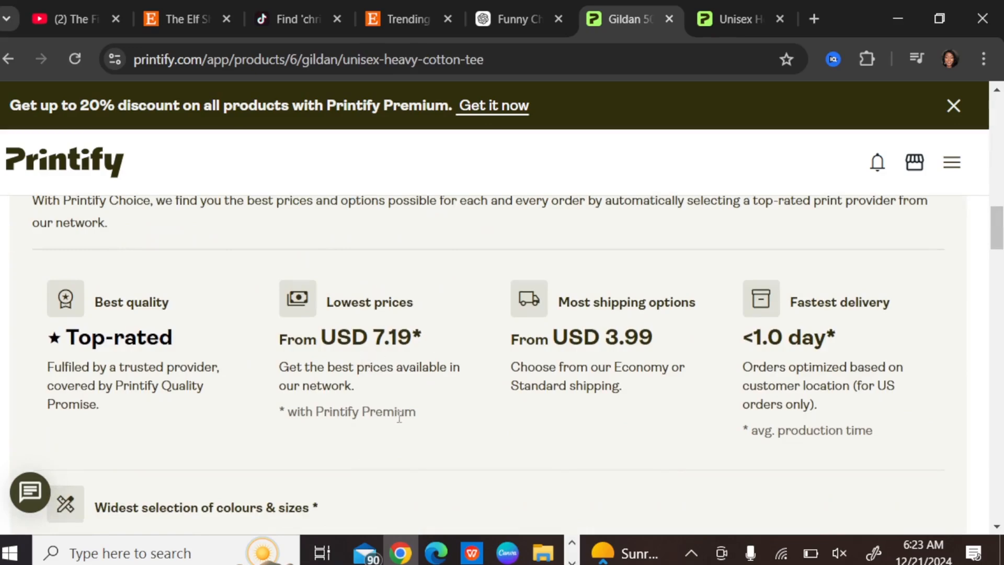
pyautogui.scroll(5, 398, 417)
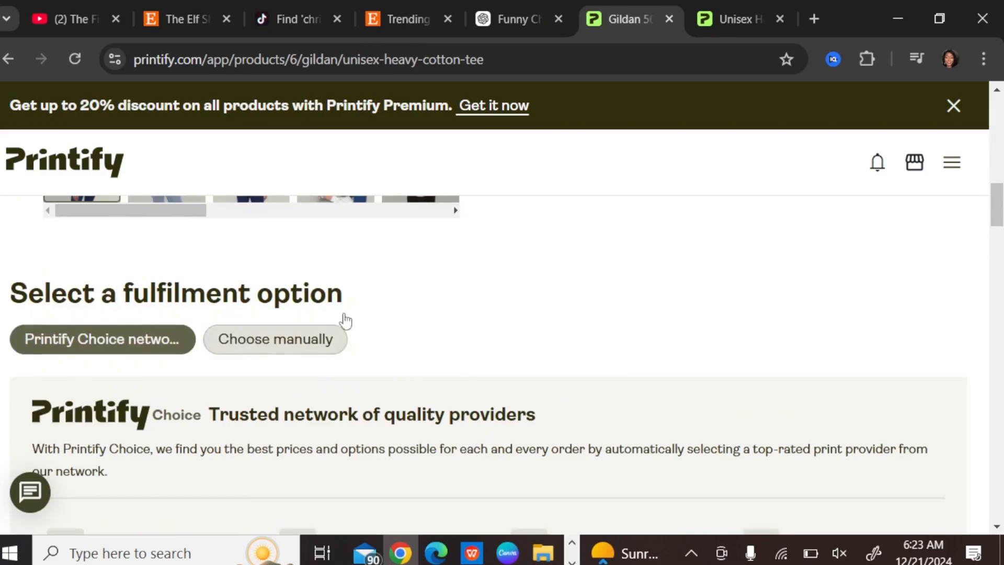
pyautogui.click(289, 357)
pyautogui.scroll(-5, 399, 336)
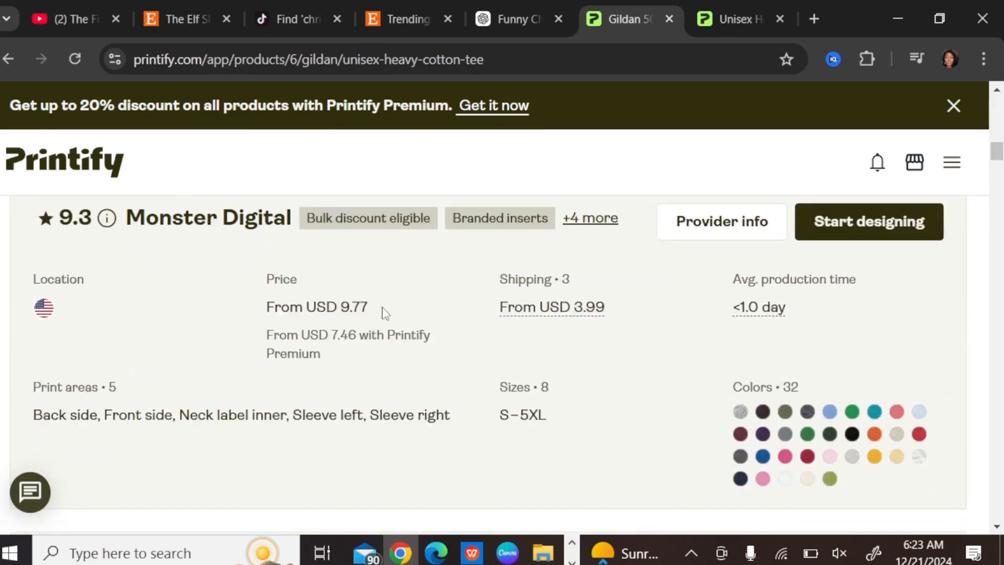
pyautogui.click(832, 222)
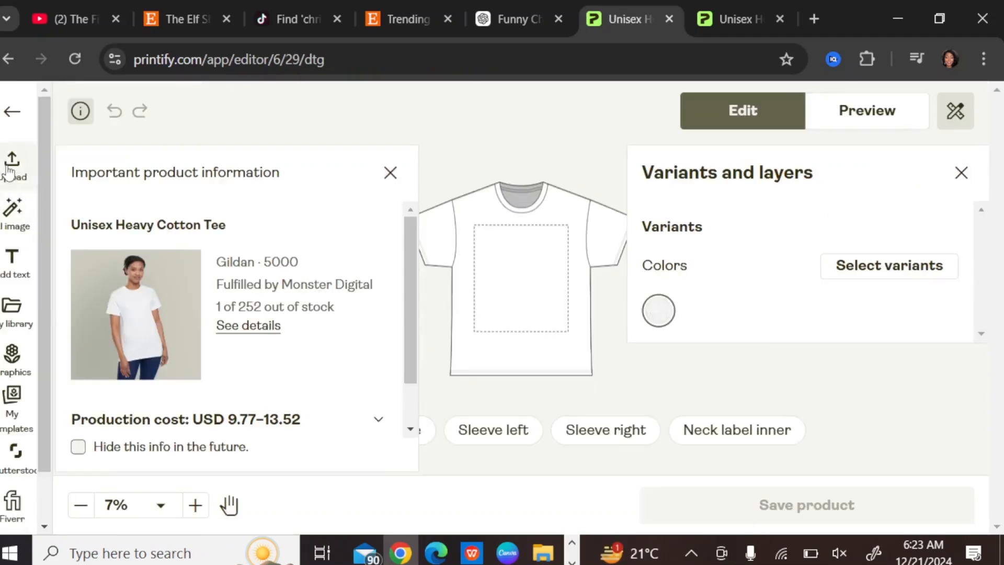
# Step: Upload 1.png from the device and position and enlarge it to fill the print area on the shirt's front side
pyautogui.click(10, 166)
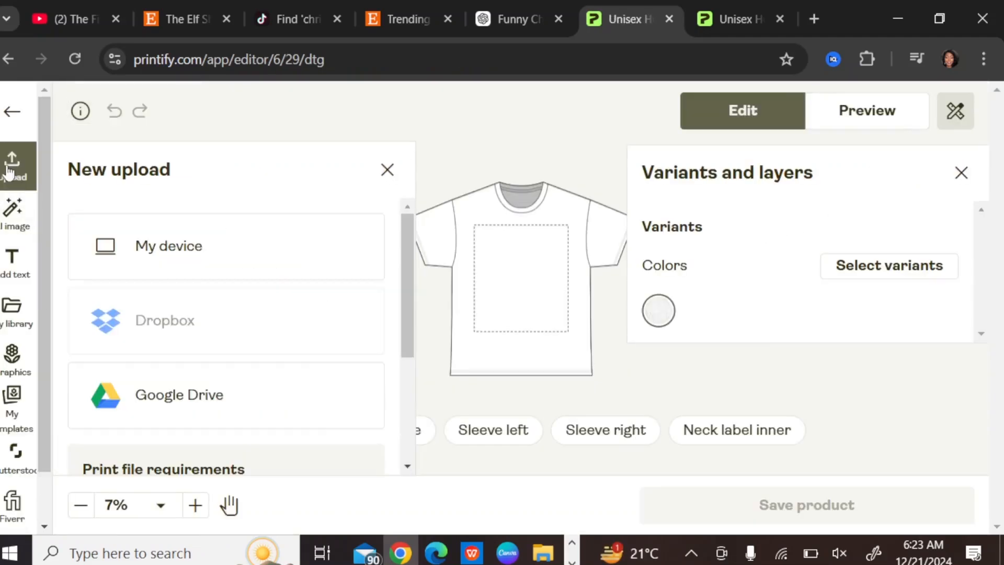
pyautogui.click(184, 260)
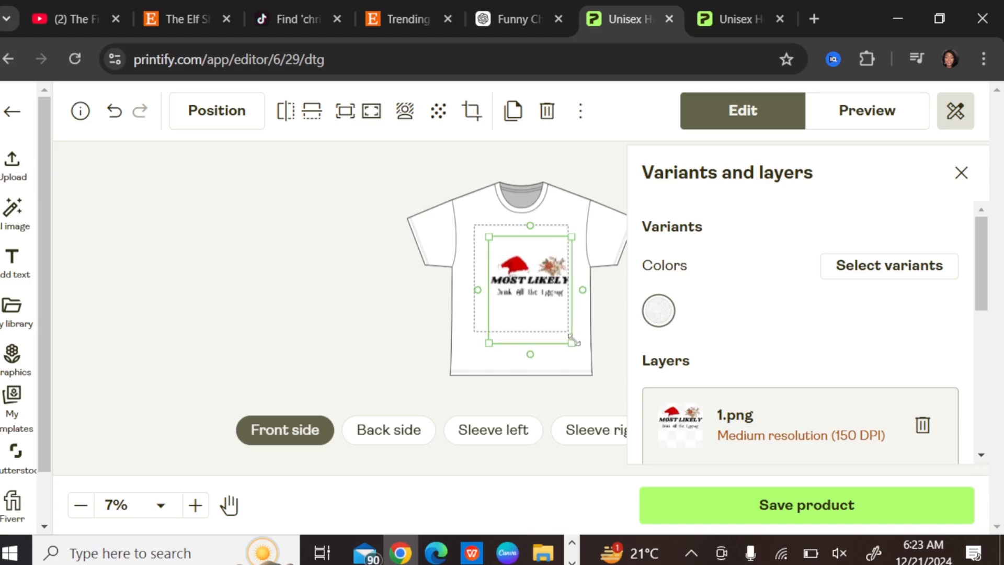
pyautogui.moveTo(517, 307); pyautogui.dragTo(512, 301)
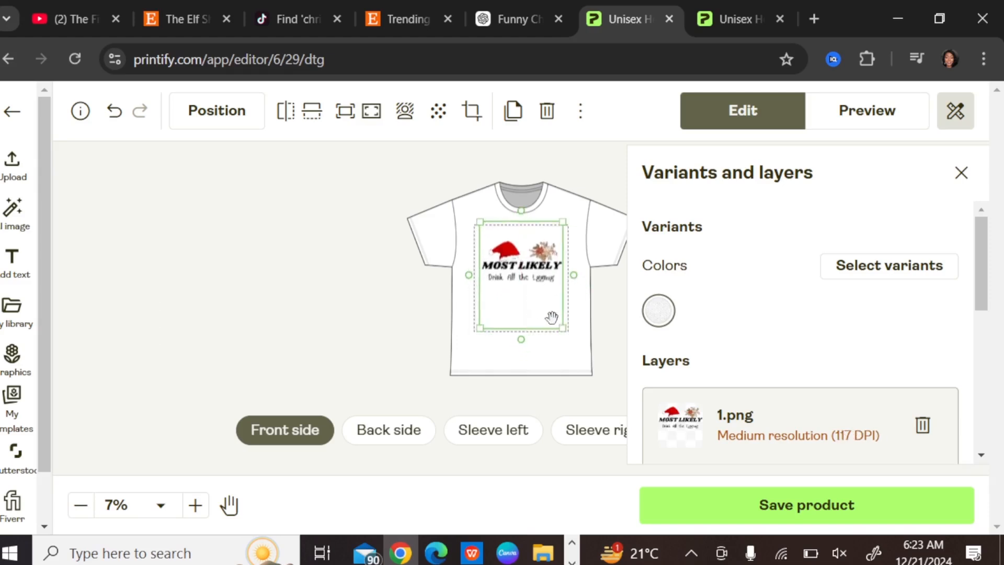
pyautogui.moveTo(563, 331); pyautogui.dragTo(565, 335)
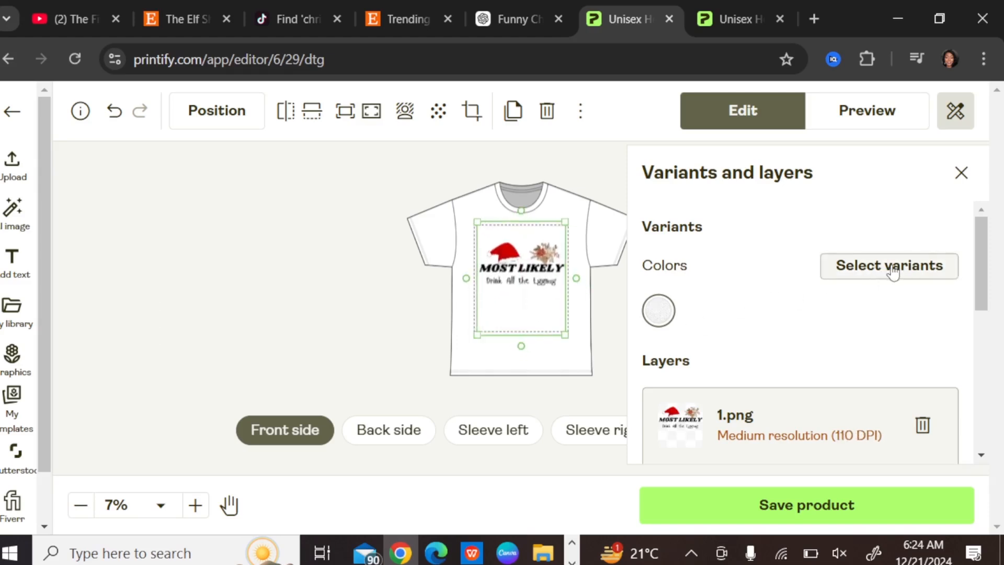
# Step: Add Ash to the shirt's color variants alongside White and save the product
pyautogui.click(857, 269)
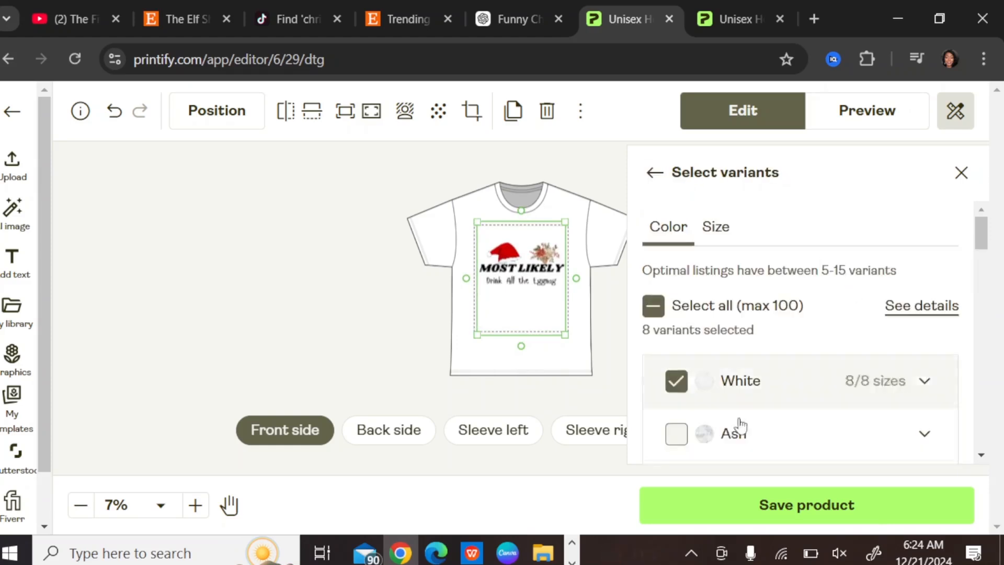
pyautogui.click(675, 432)
pyautogui.scroll(-2, 743, 366)
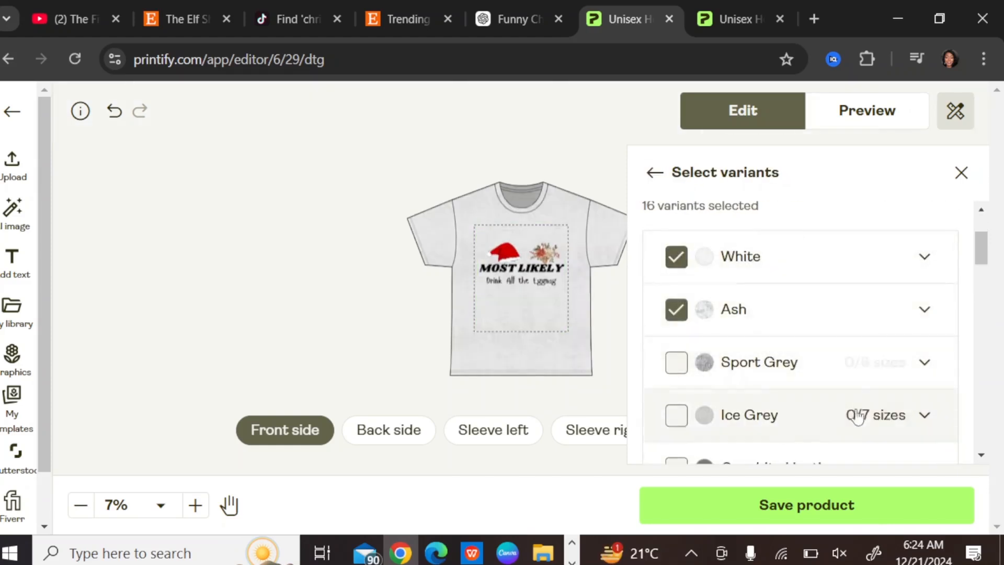
pyautogui.click(835, 506)
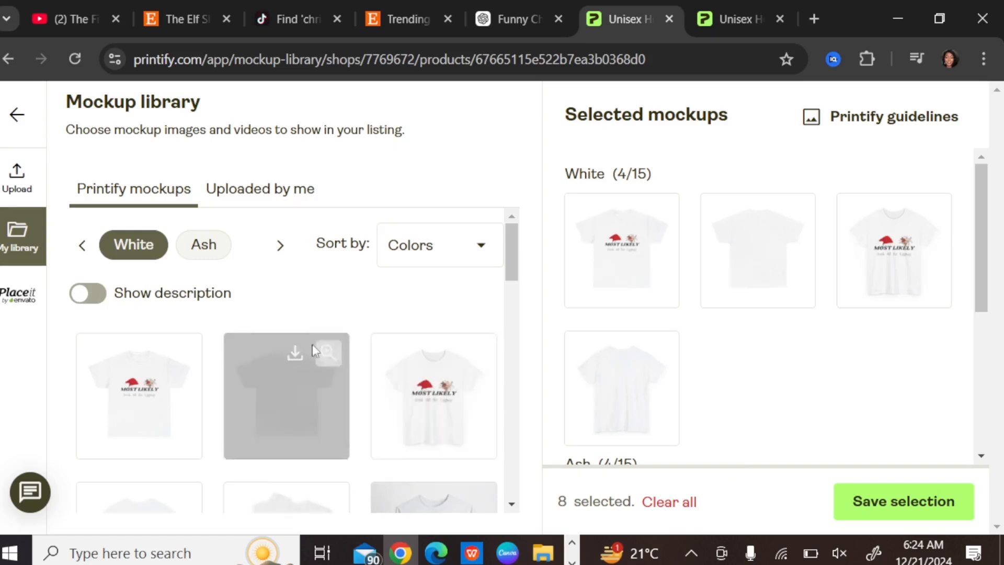
# Step: Add mockups of models wearing the shirt to the selected mockups, 12 in total, and save the selection
pyautogui.scroll(-2, 301, 355)
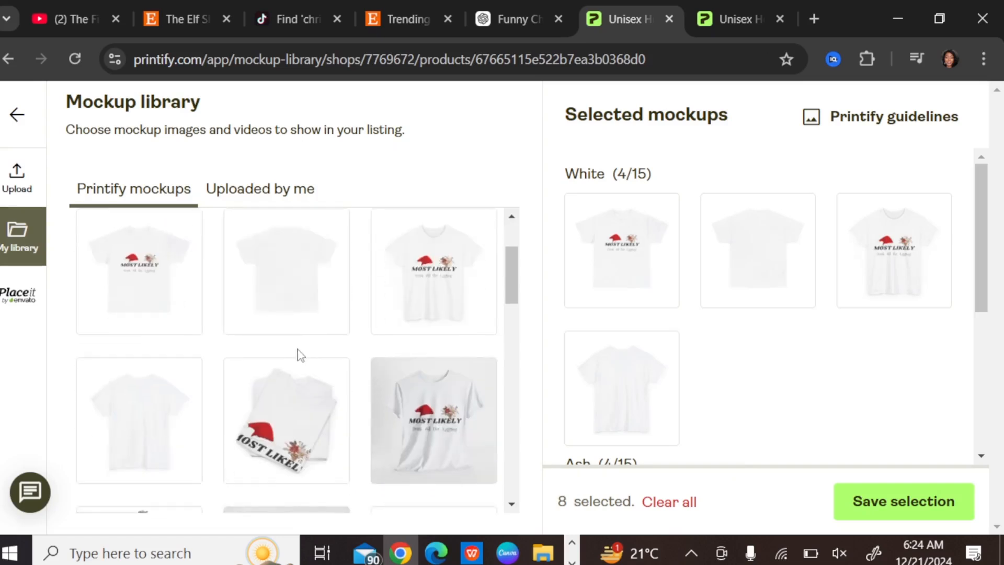
pyautogui.scroll(2, 299, 353)
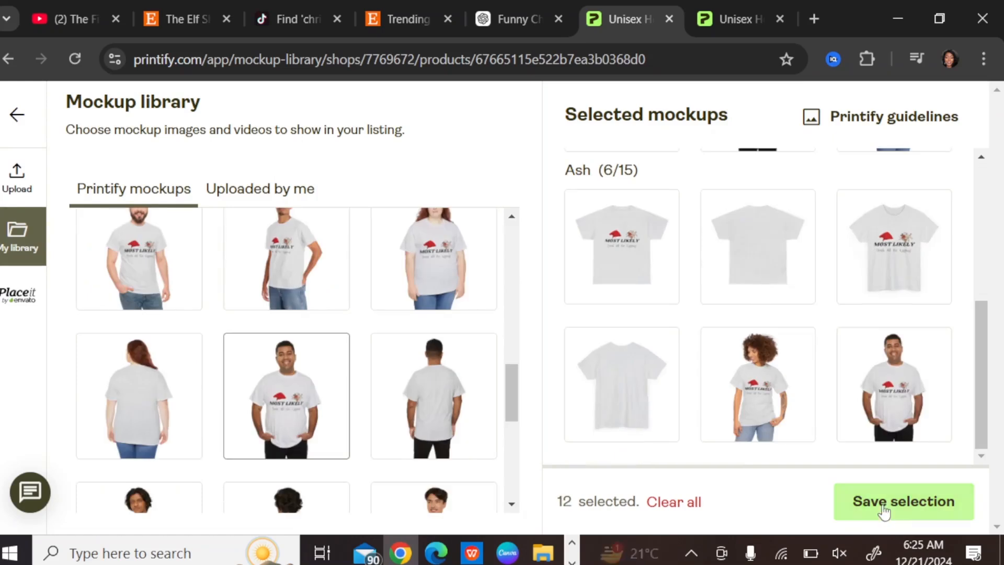
pyautogui.click(883, 508)
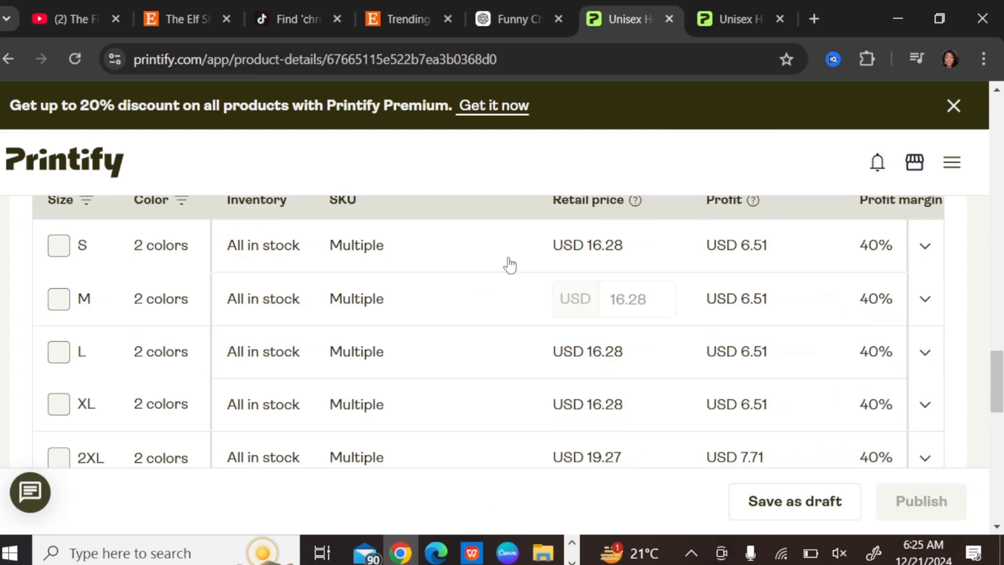
# Step: Examine the retail price, profit and margin of each shirt size, and open the size S retail price for editing
pyautogui.scroll(2, 593, 268)
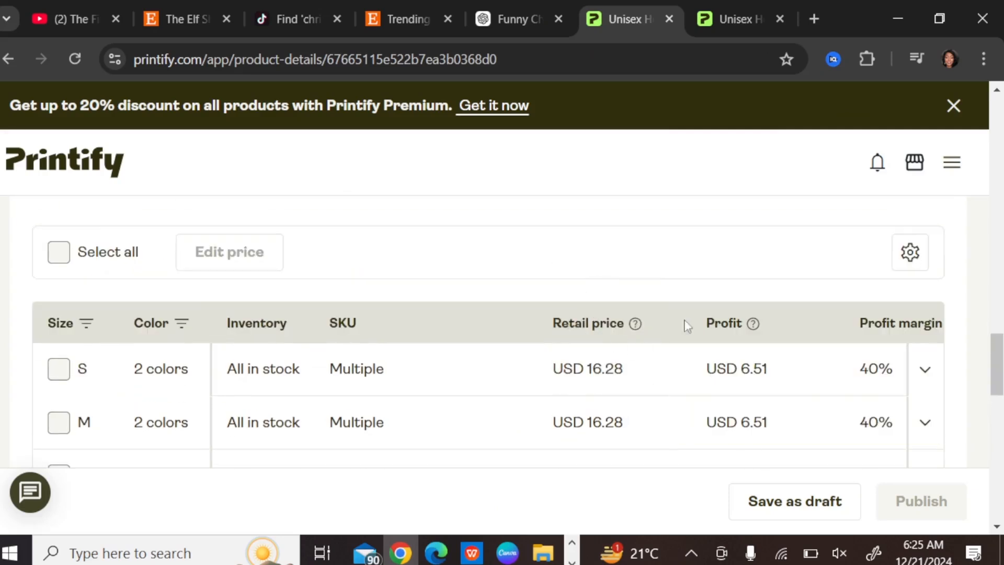
pyautogui.scroll(-2, 492, 298)
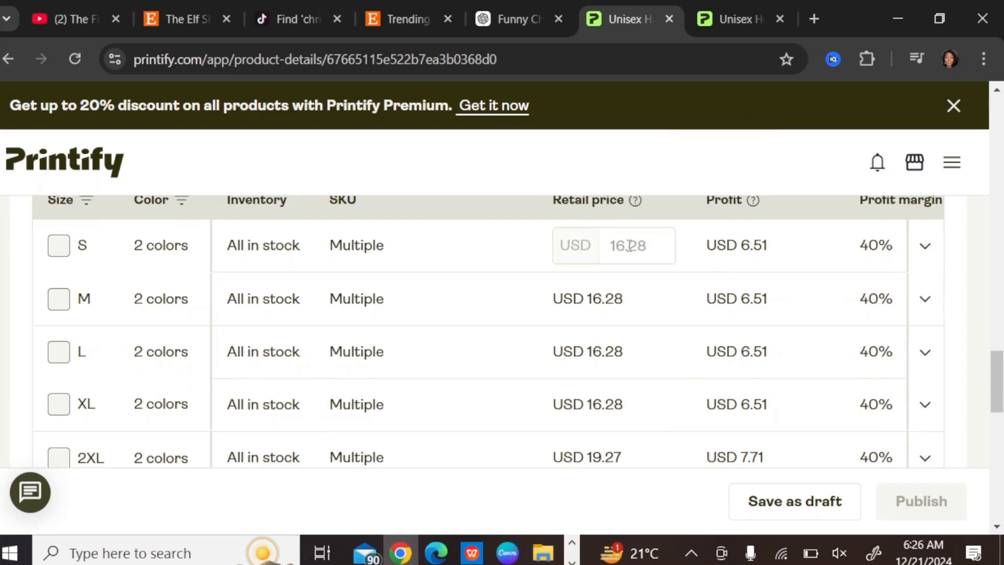
pyautogui.click(629, 245)
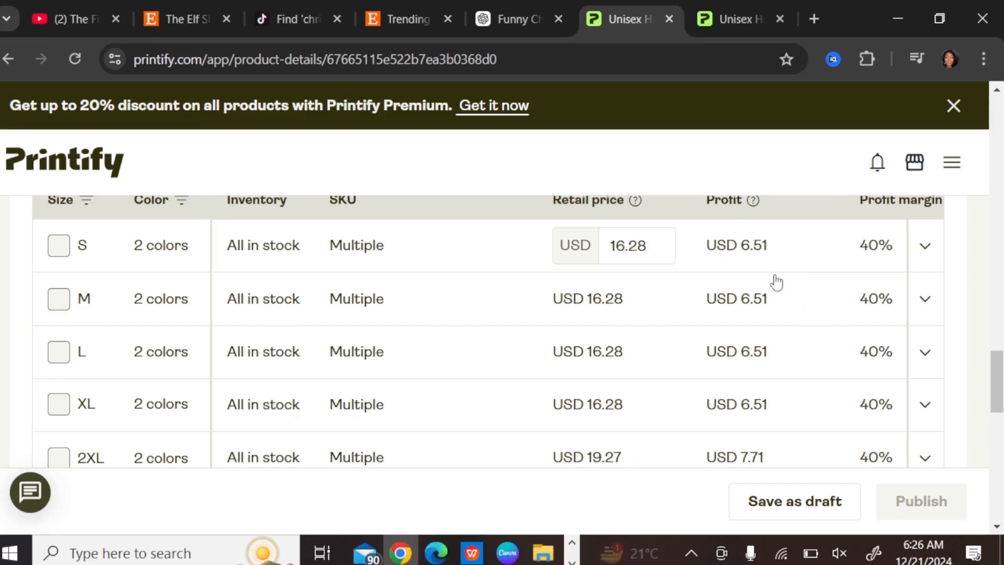
# Step: Connect an Etsy store as the product's sales channel and publish the shirt to it
pyautogui.scroll(-5, 521, 325)
pyautogui.scroll(-5, 517, 330)
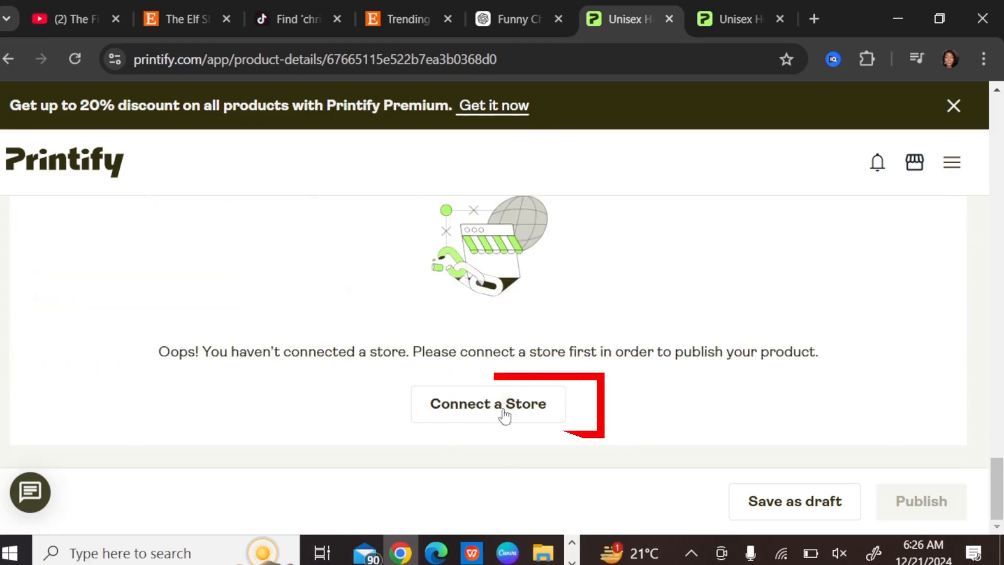
pyautogui.click(509, 416)
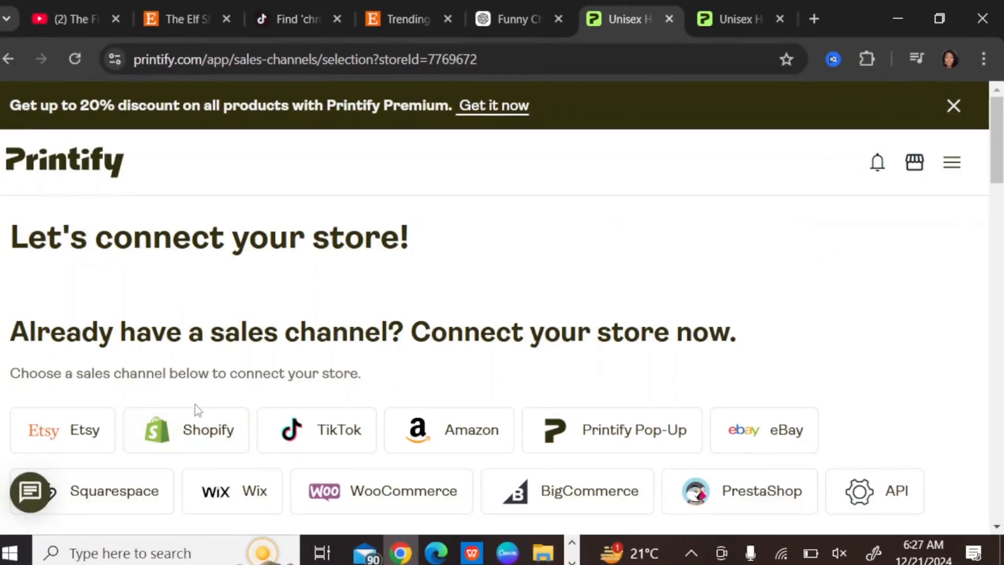
pyautogui.scroll(-2, 98, 412)
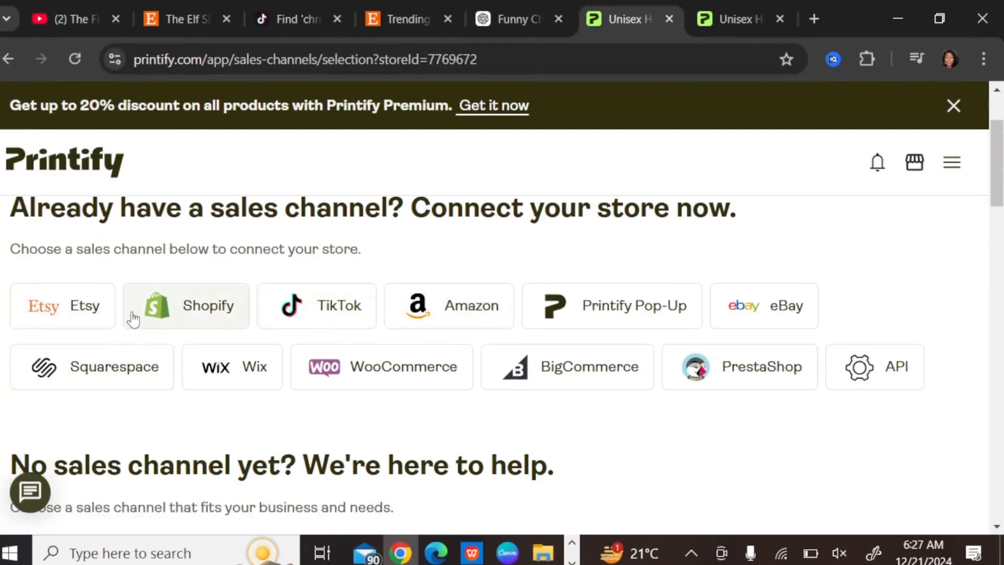
pyautogui.click(58, 309)
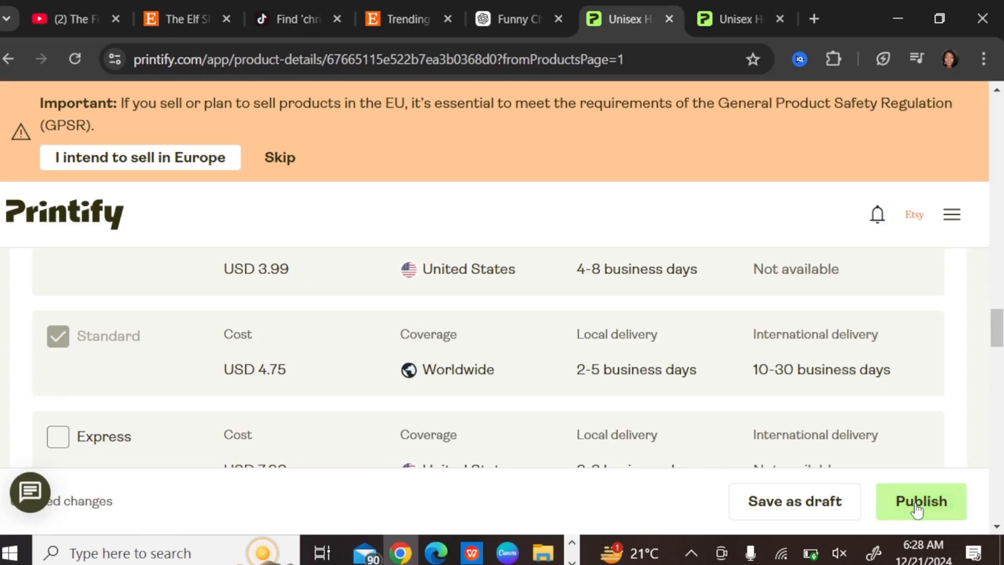
pyautogui.click(916, 507)
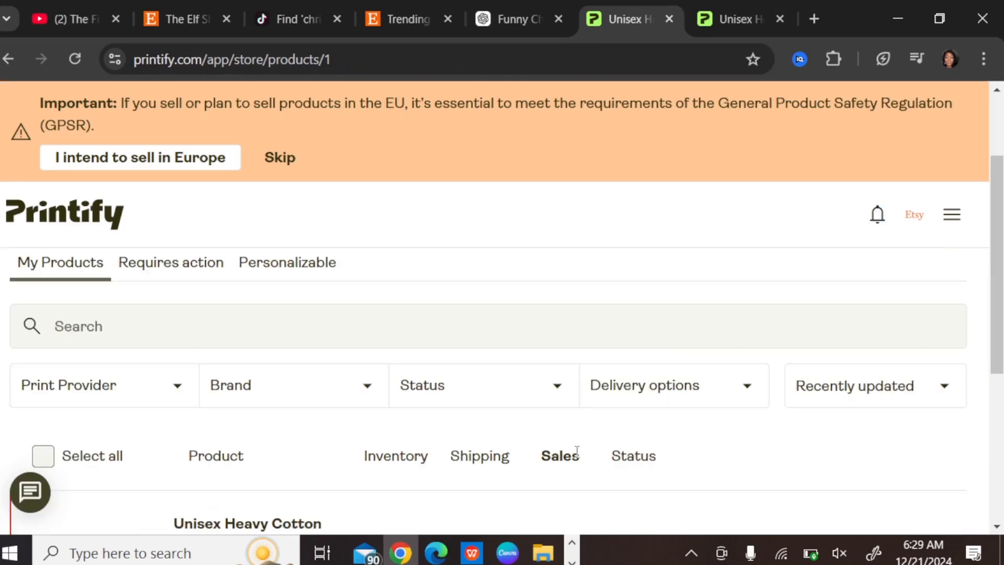